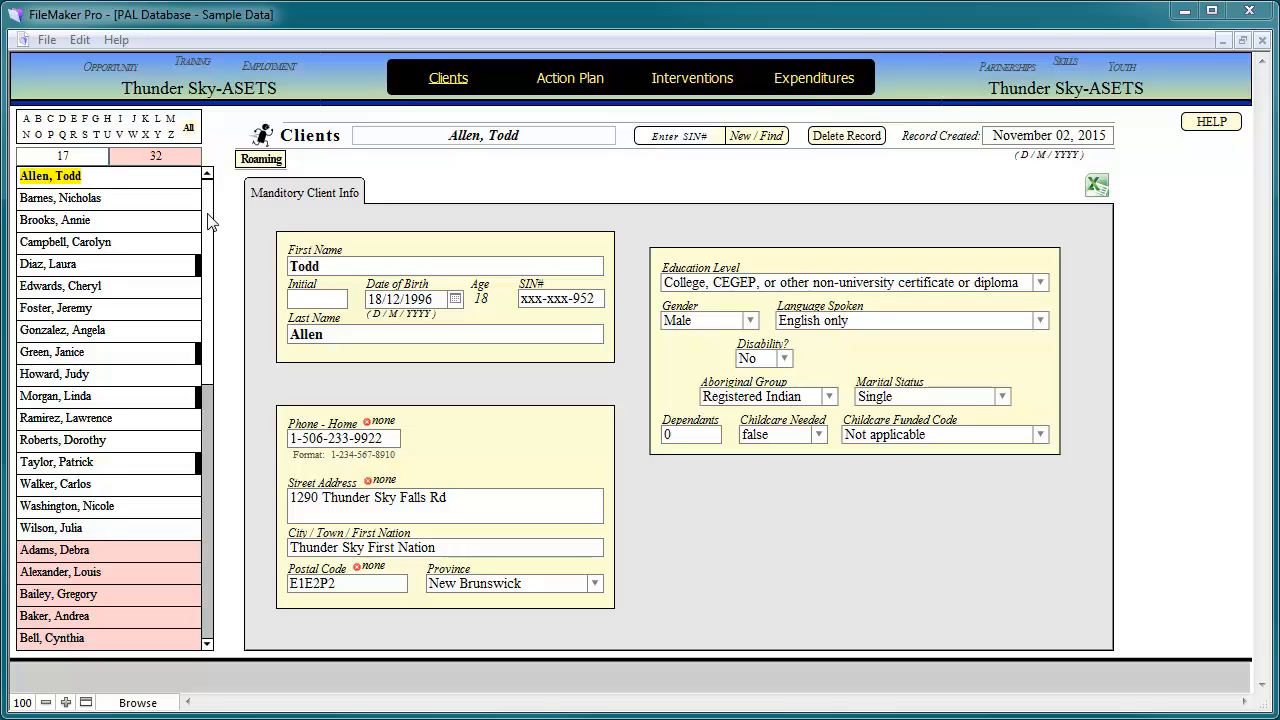
- Browse several existing client records from the client list
drag(209, 220, 225, 190)
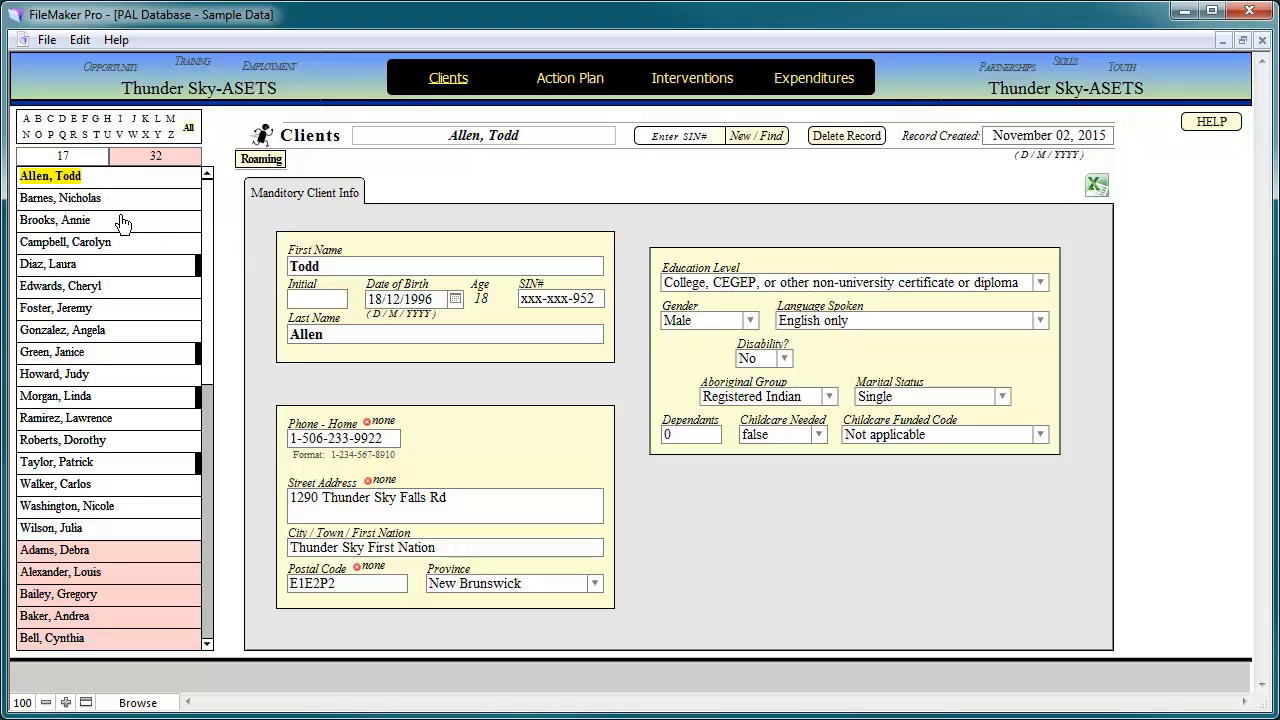
click(72, 222)
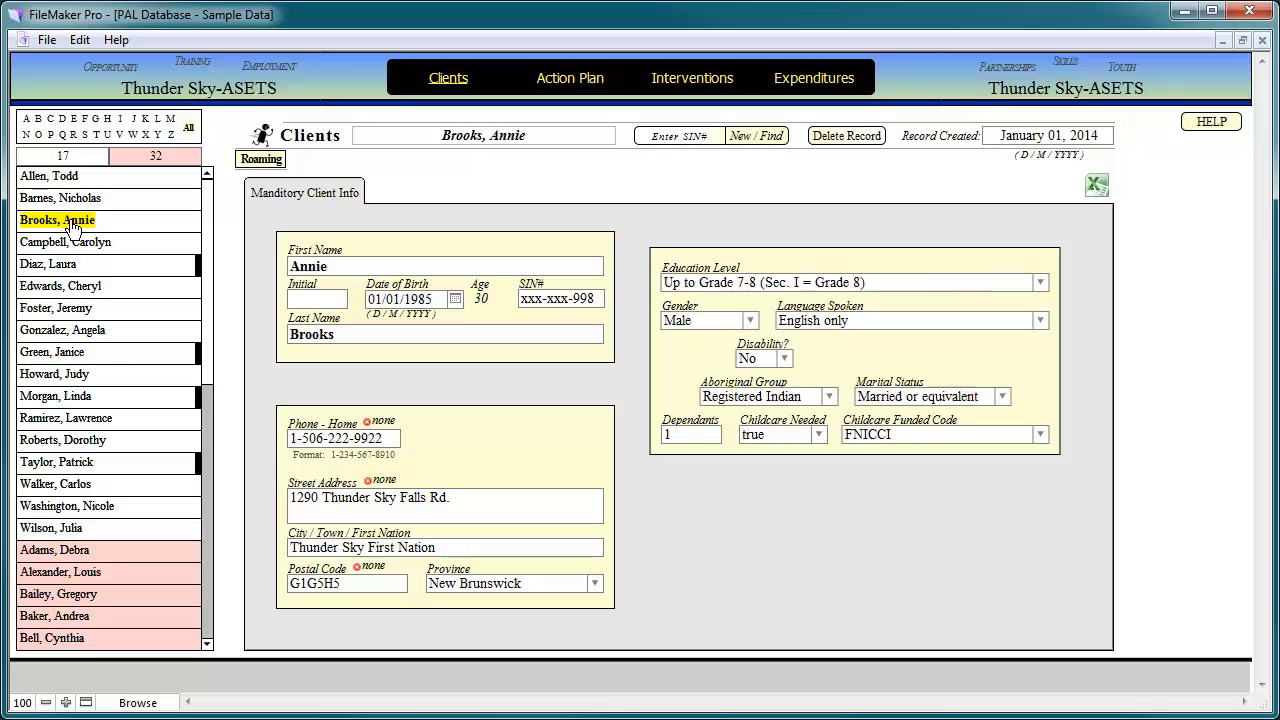
click(92, 308)
drag(205, 268, 205, 438)
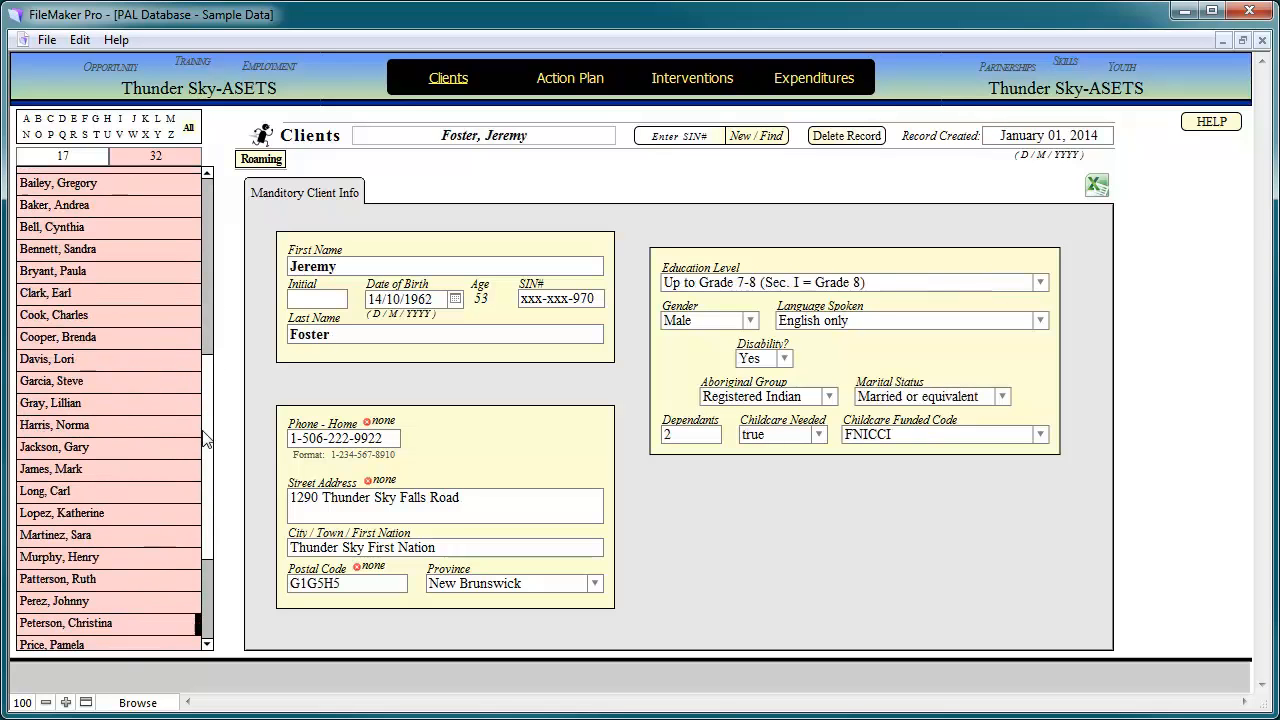
click(135, 425)
drag(206, 371, 215, 190)
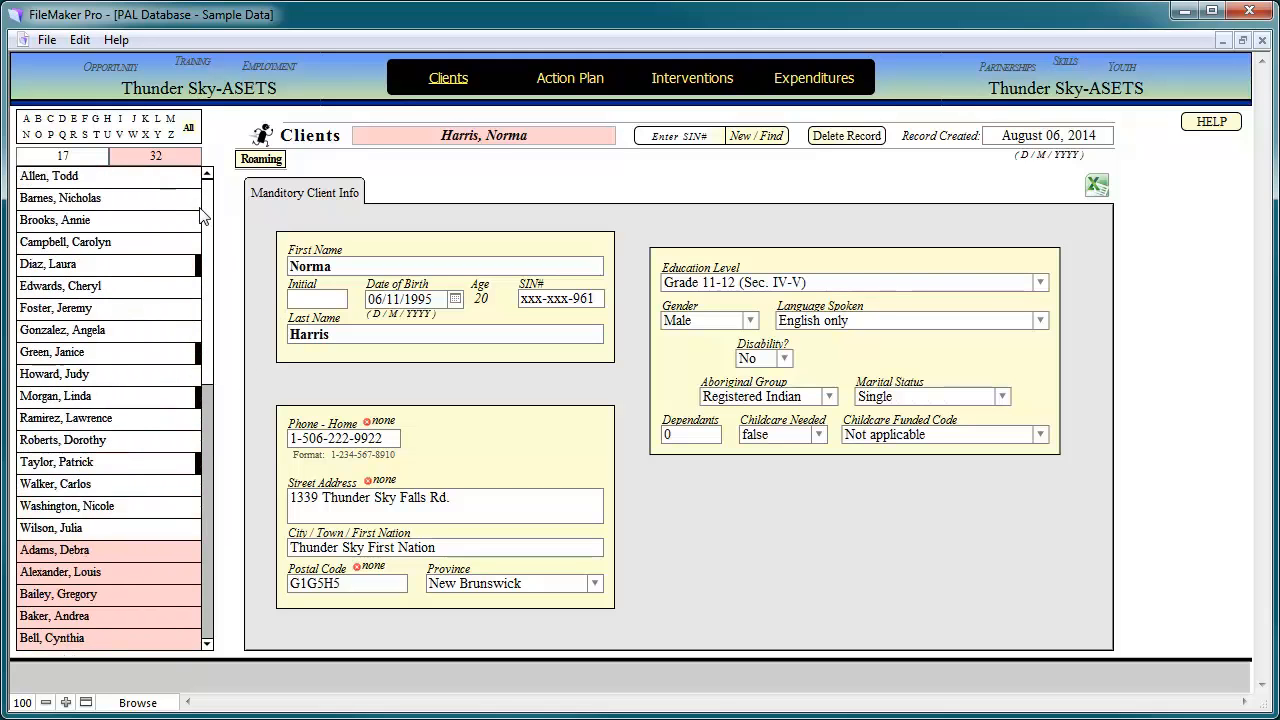
- Filter clients by surnames L, W and J, restore all 32, then focus the Enter SIN# box
click(157, 120)
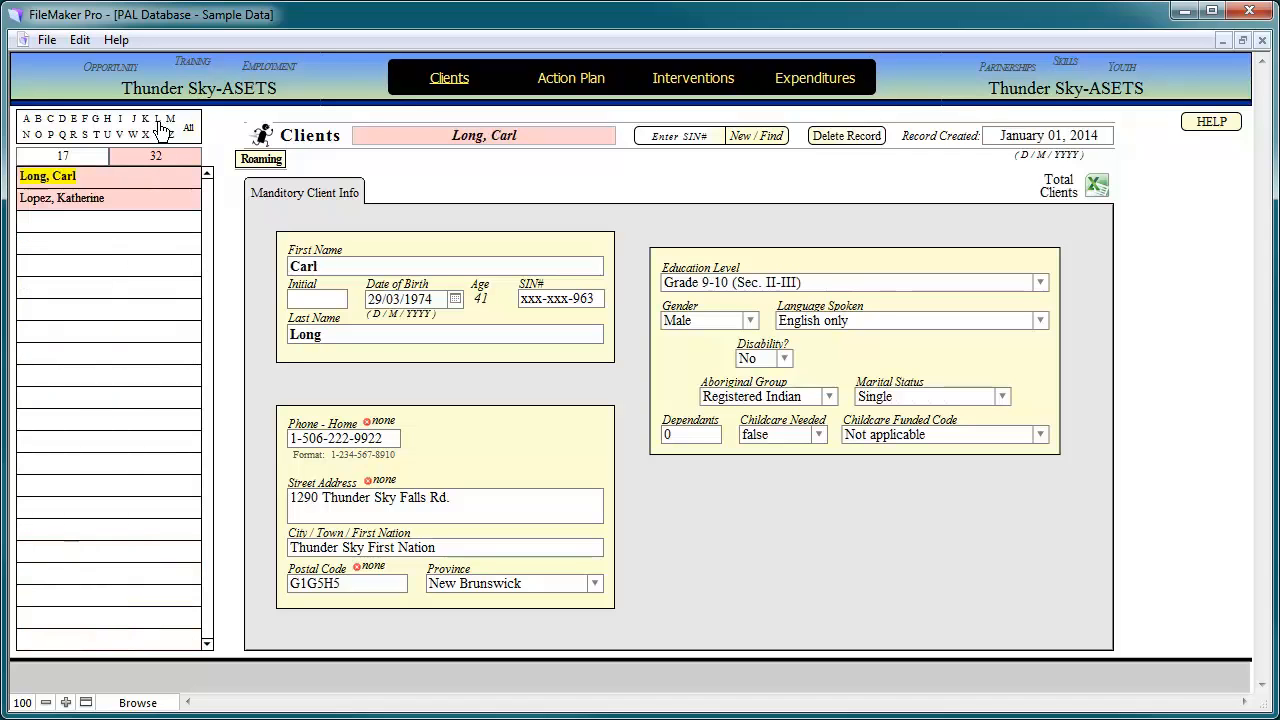
click(133, 135)
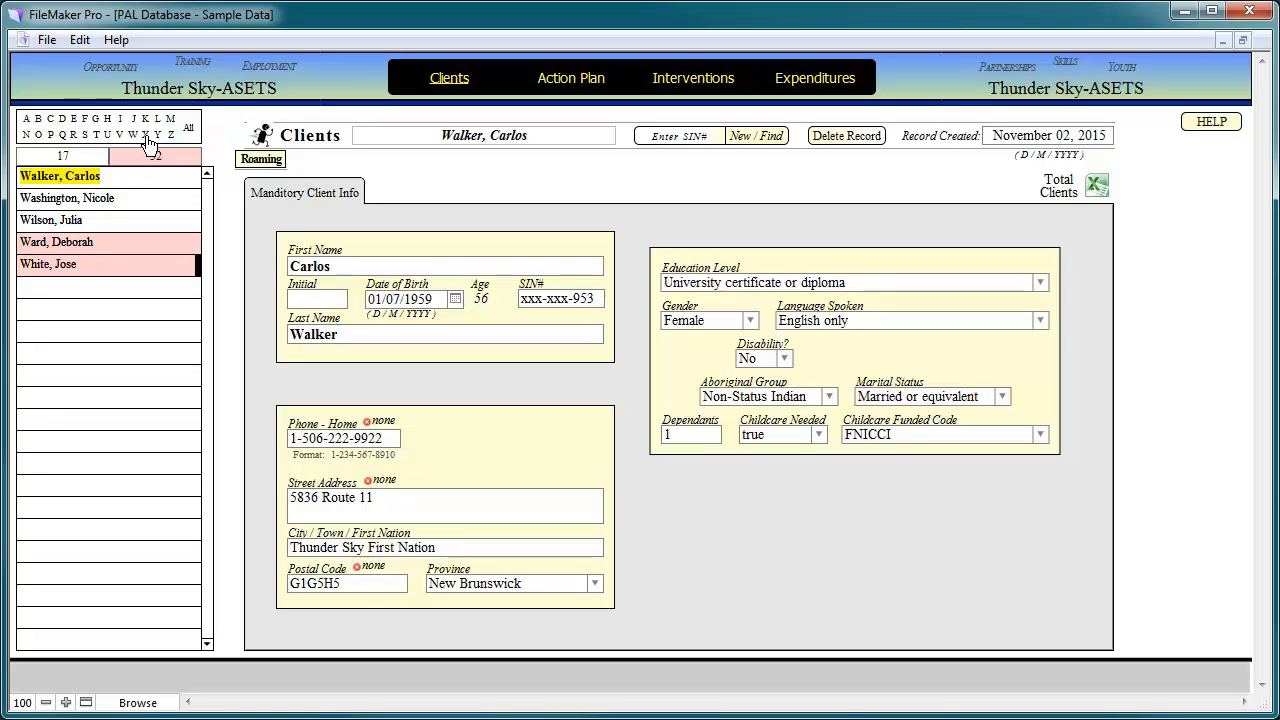
click(146, 137)
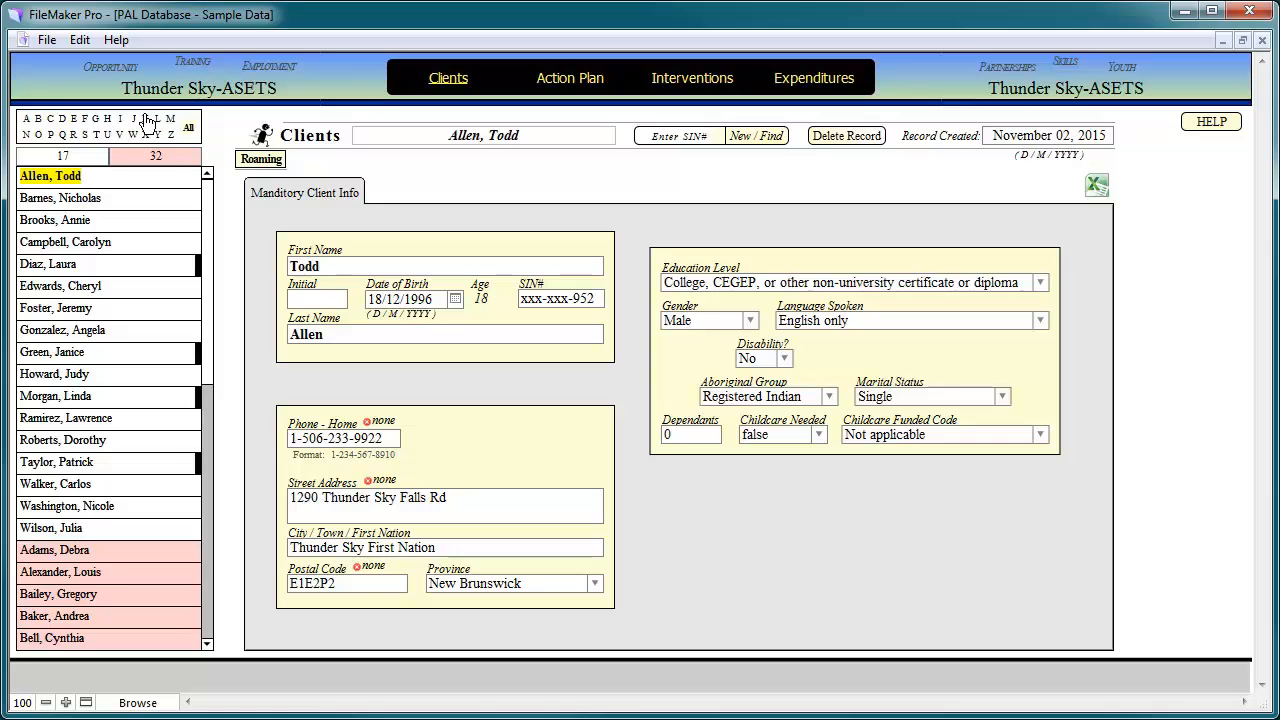
click(135, 120)
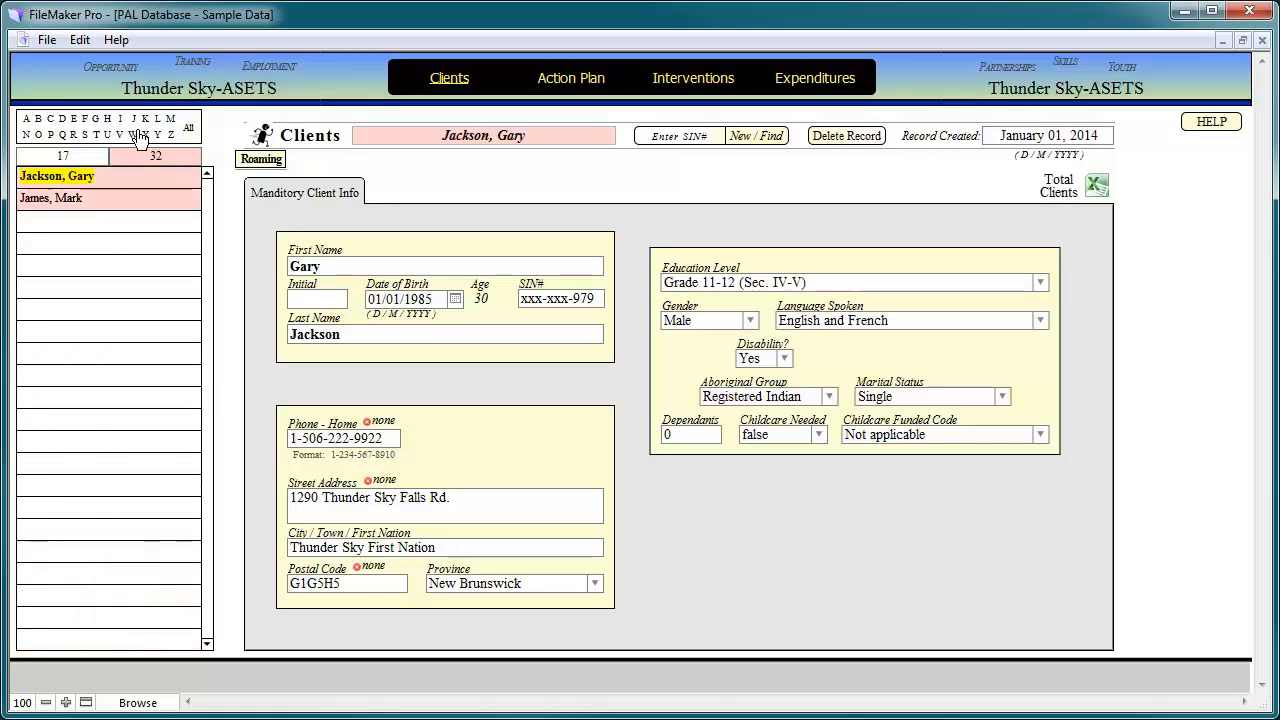
click(188, 128)
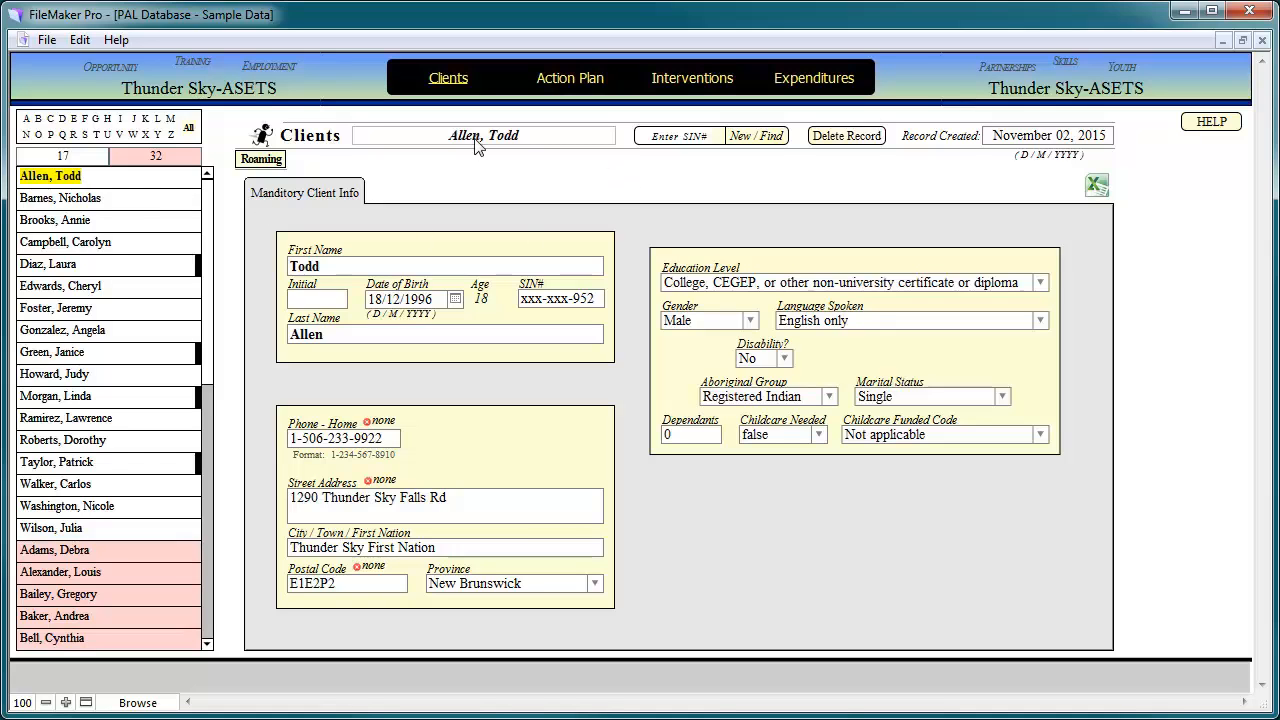
click(678, 137)
- Look up test SIN 555555555 with New/Find and dismiss the resulting SIN# ERROR warning
text(123456789)
key(BackSpace)
key(BackSpace)
key(BackSpace)
key(BackSpace)
key(BackSpace)
key(BackSpace)
key(BackSpace)
key(BackSpace)
key(BackSpace)
text(555555555)
click(750, 143)
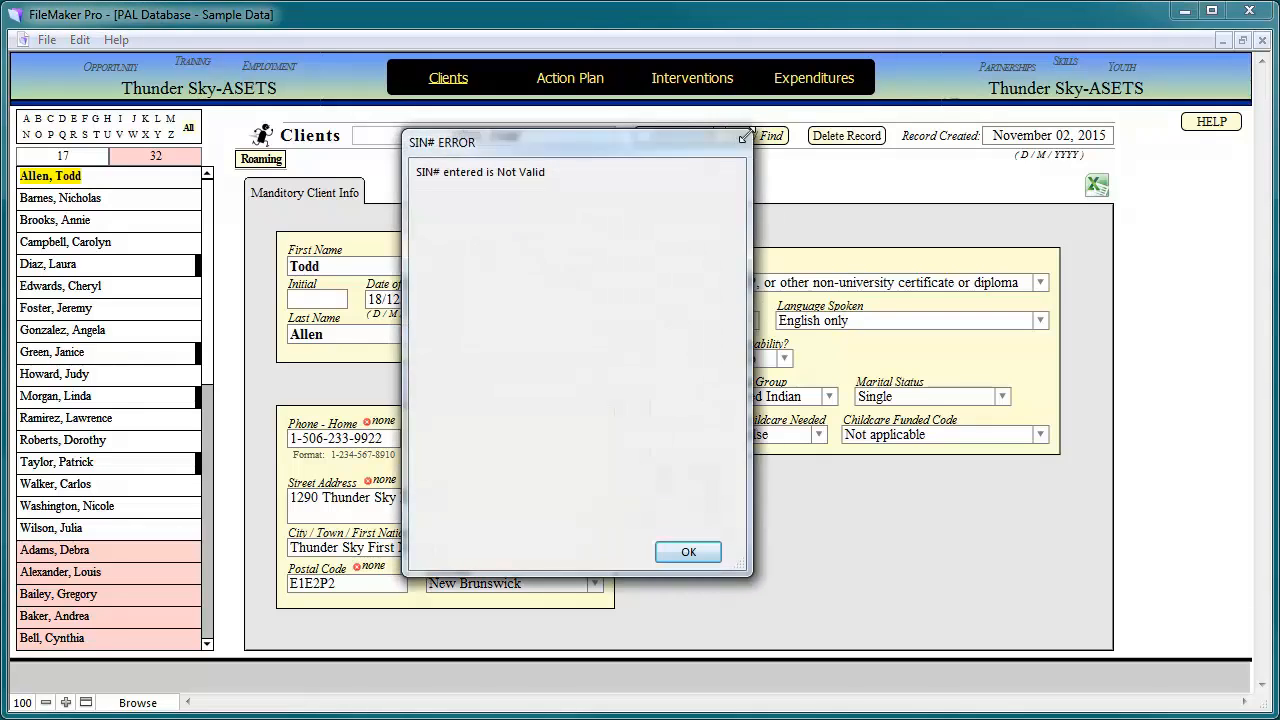
drag(655, 138, 583, 197)
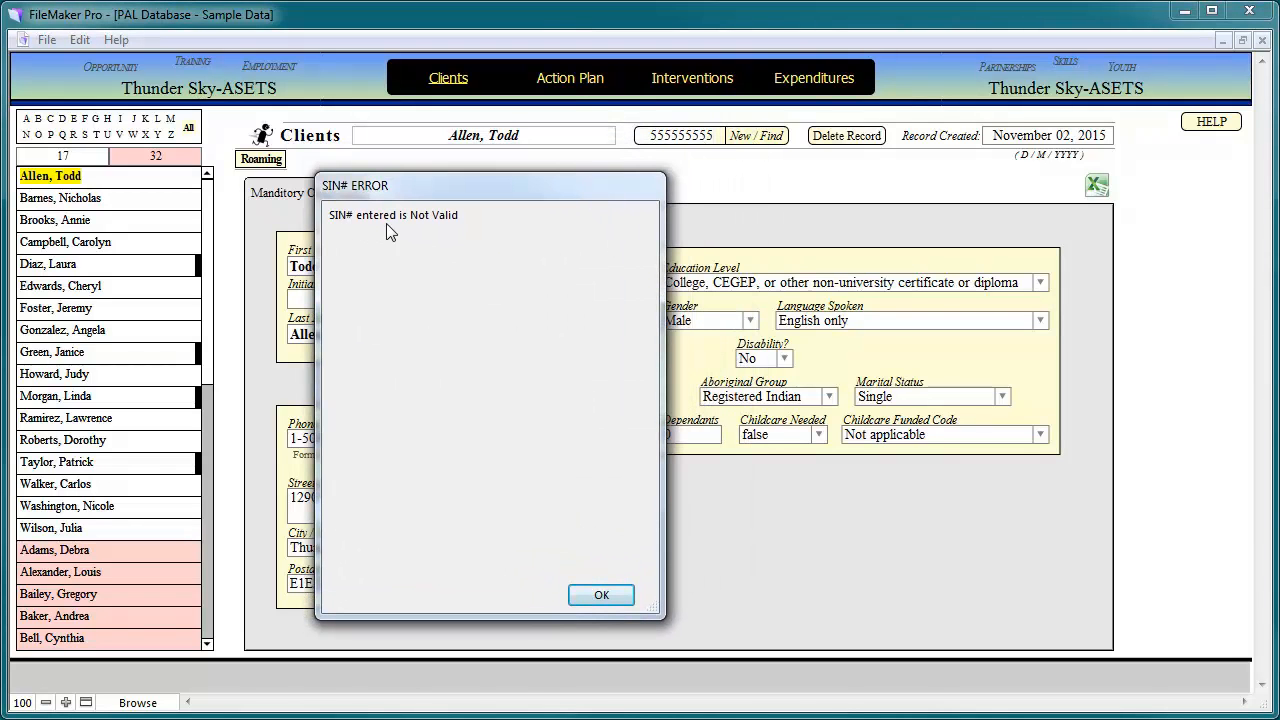
click(598, 596)
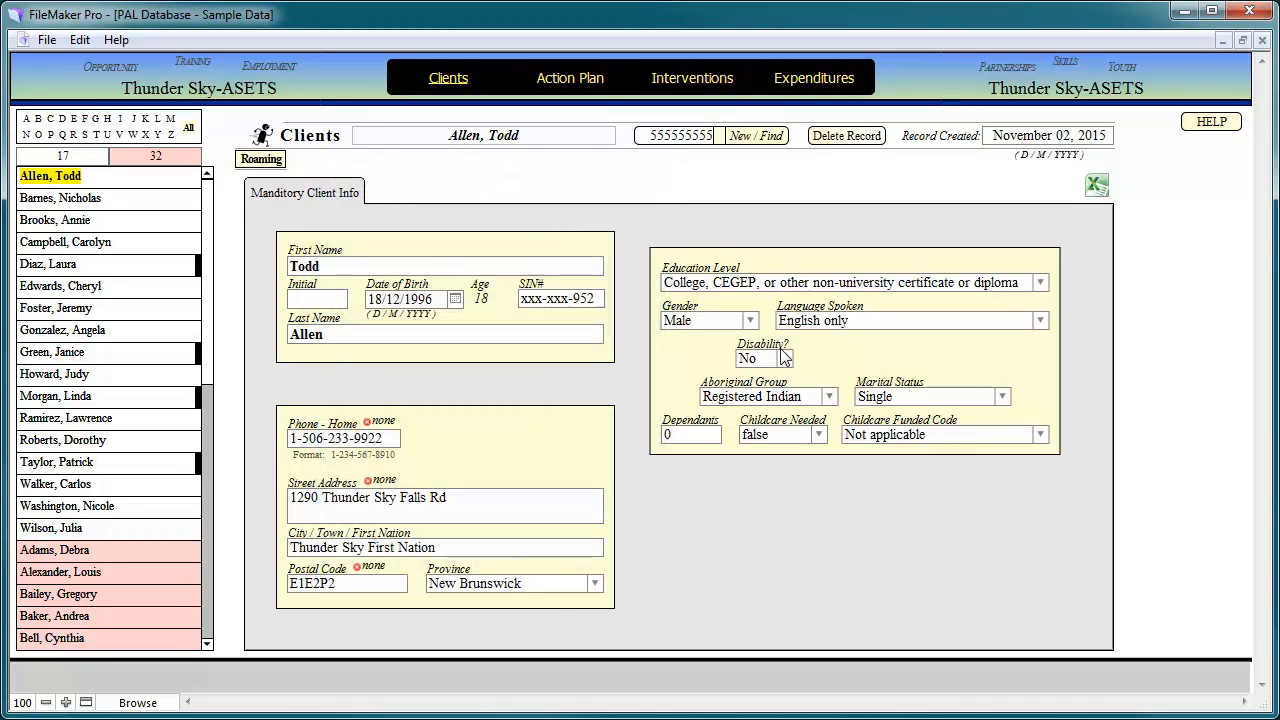
- Replace the rejected SIN with 123456789 and create a new client record for it
key(BackSpace)
key(BackSpace)
key(BackSpace)
key(BackSpace)
key(BackSpace)
key(BackSpace)
key(BackSpace)
key(BackSpace)
key(BackSpace)
text(12345678)
text(9)
click(763, 145)
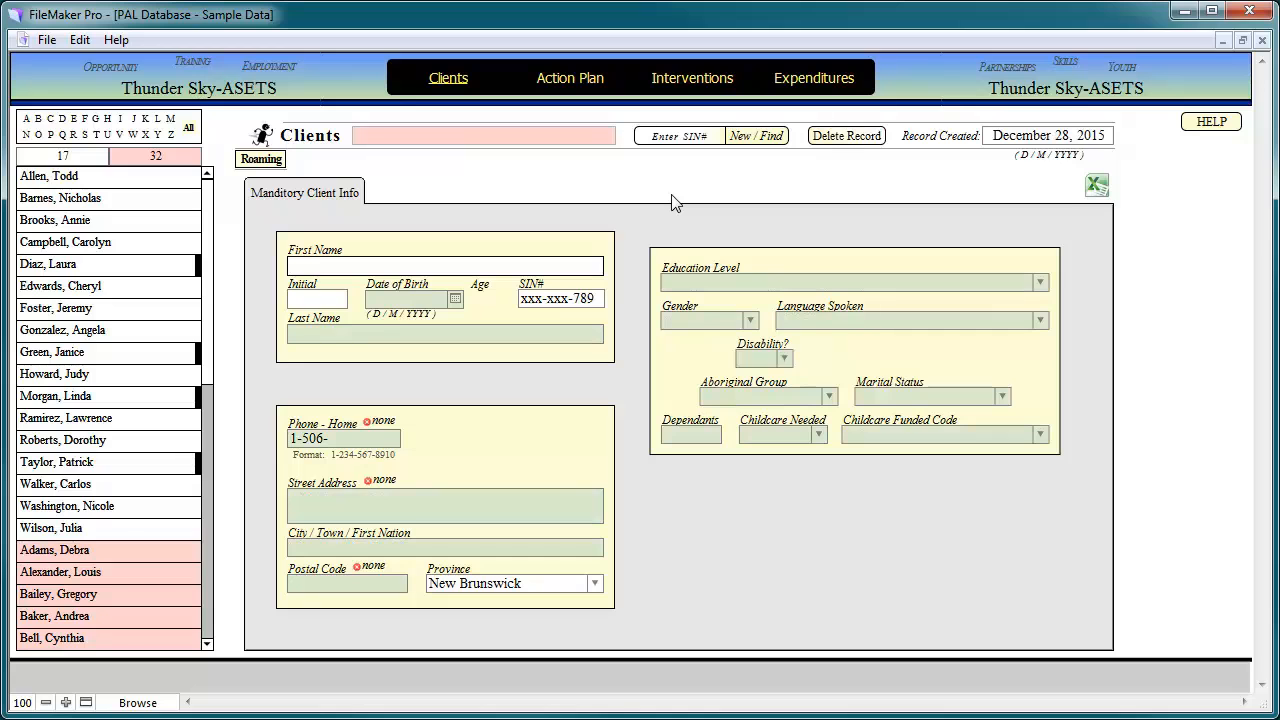
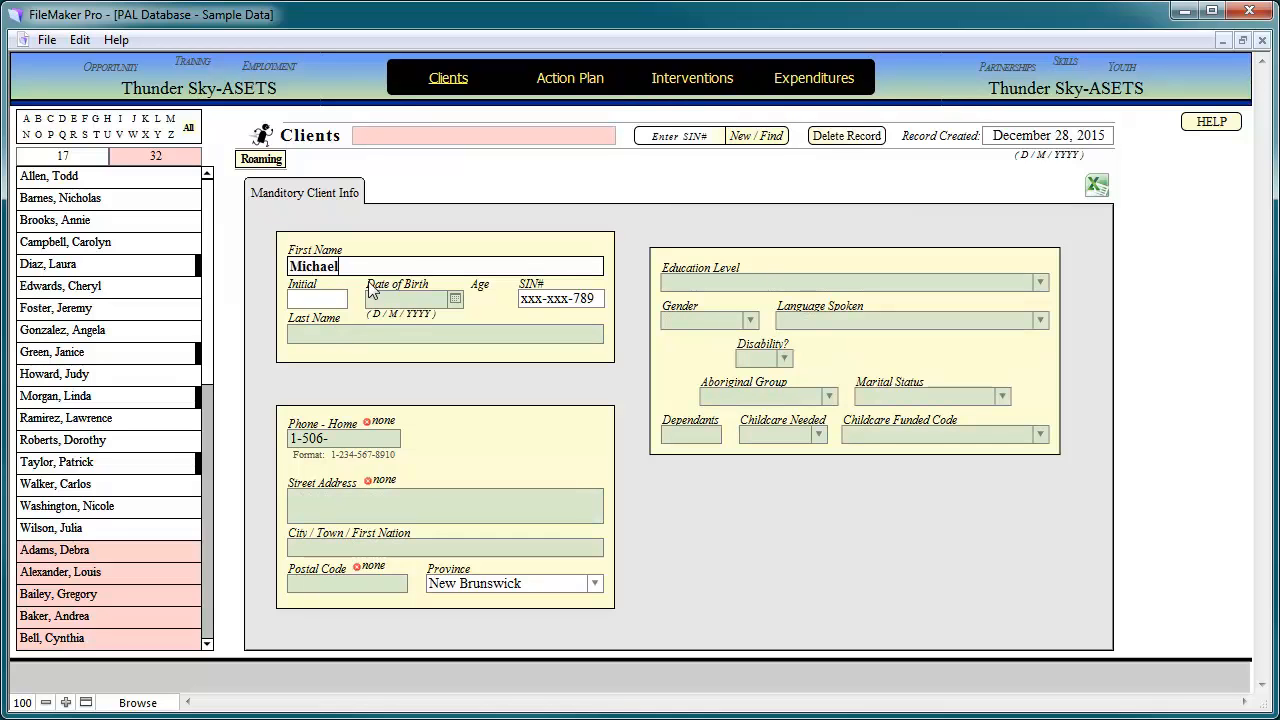
- Enter first name Michael, commit, then delete the first name and commit the record again
click(321, 299)
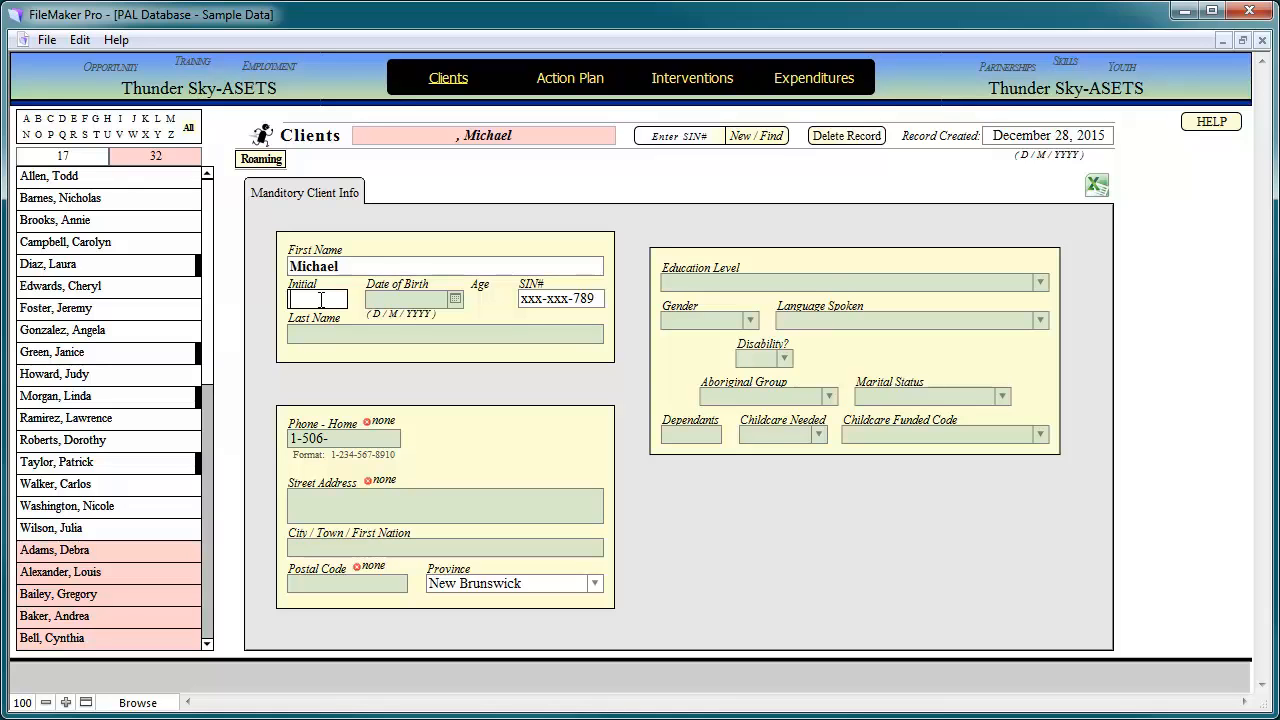
click(478, 180)
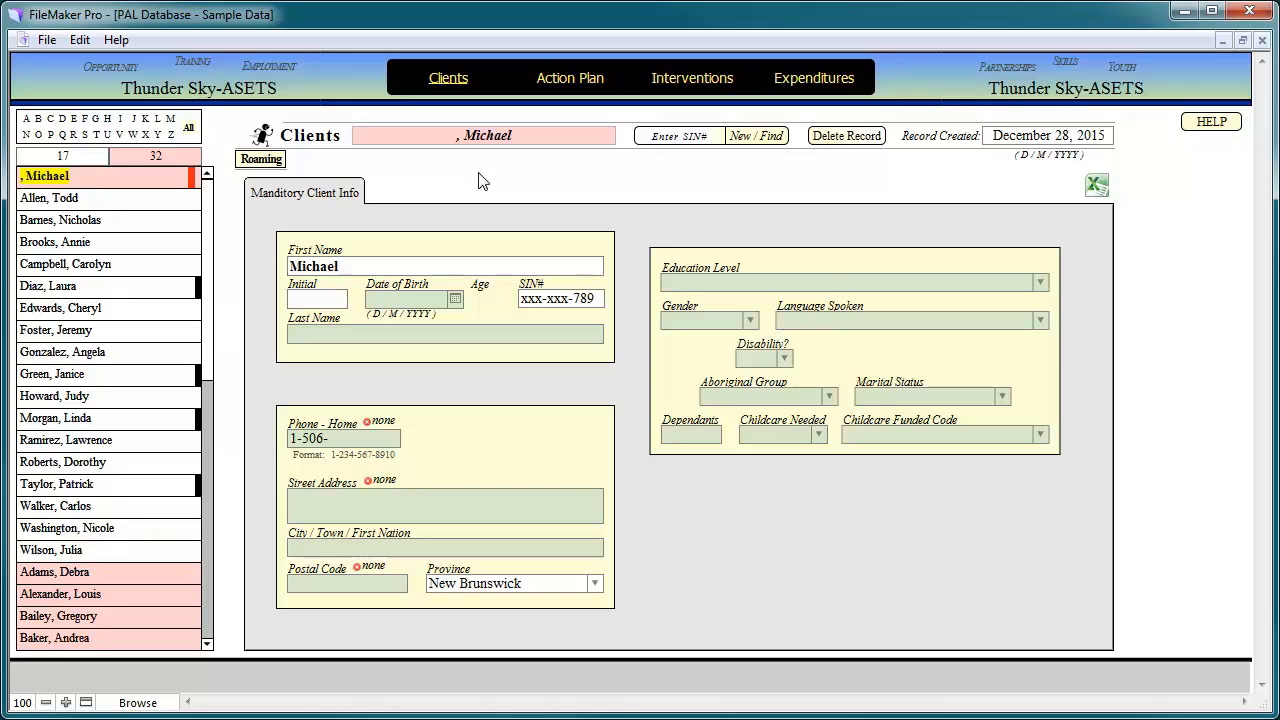
triple_click(362, 266)
key(BackSpace)
click(445, 190)
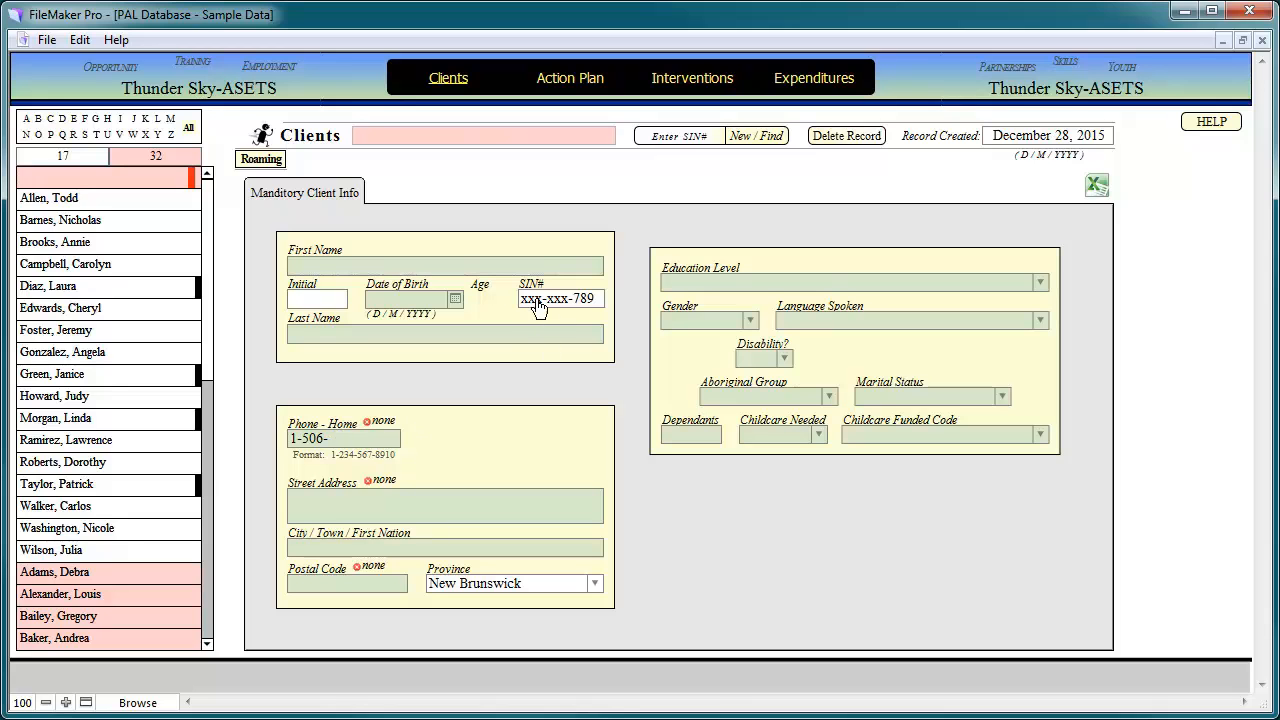
click(367, 266)
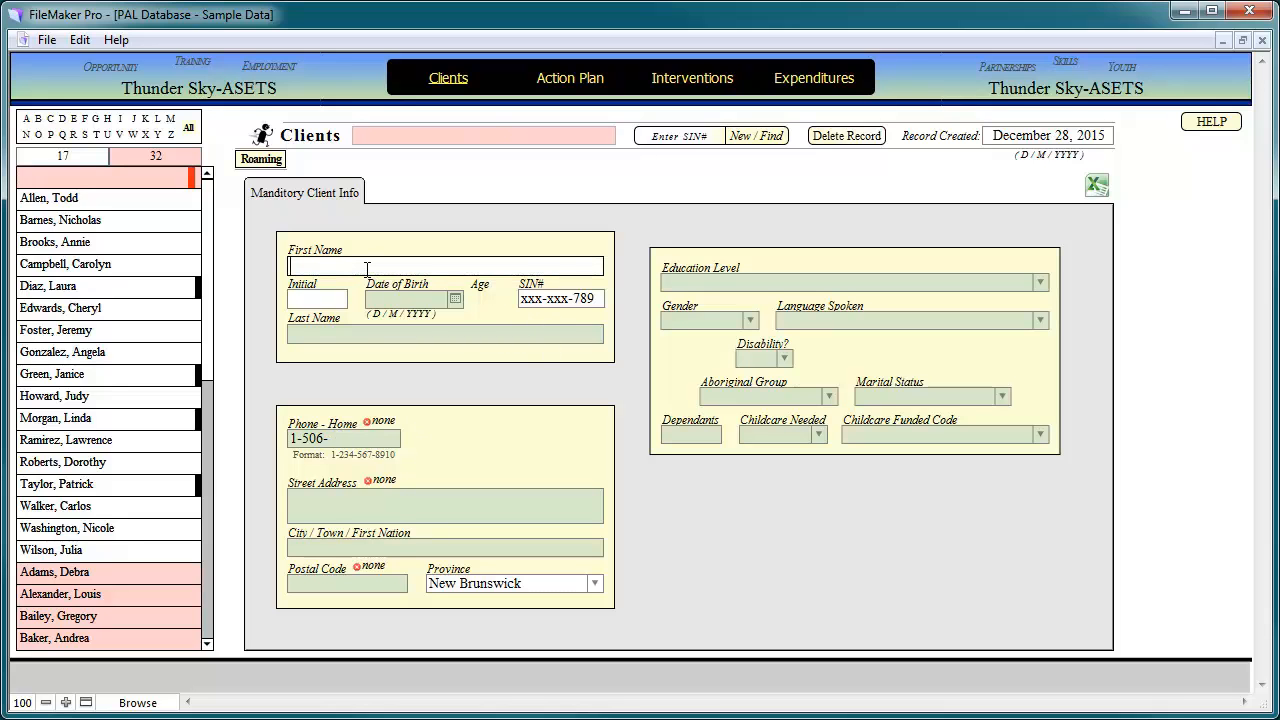
click(412, 242)
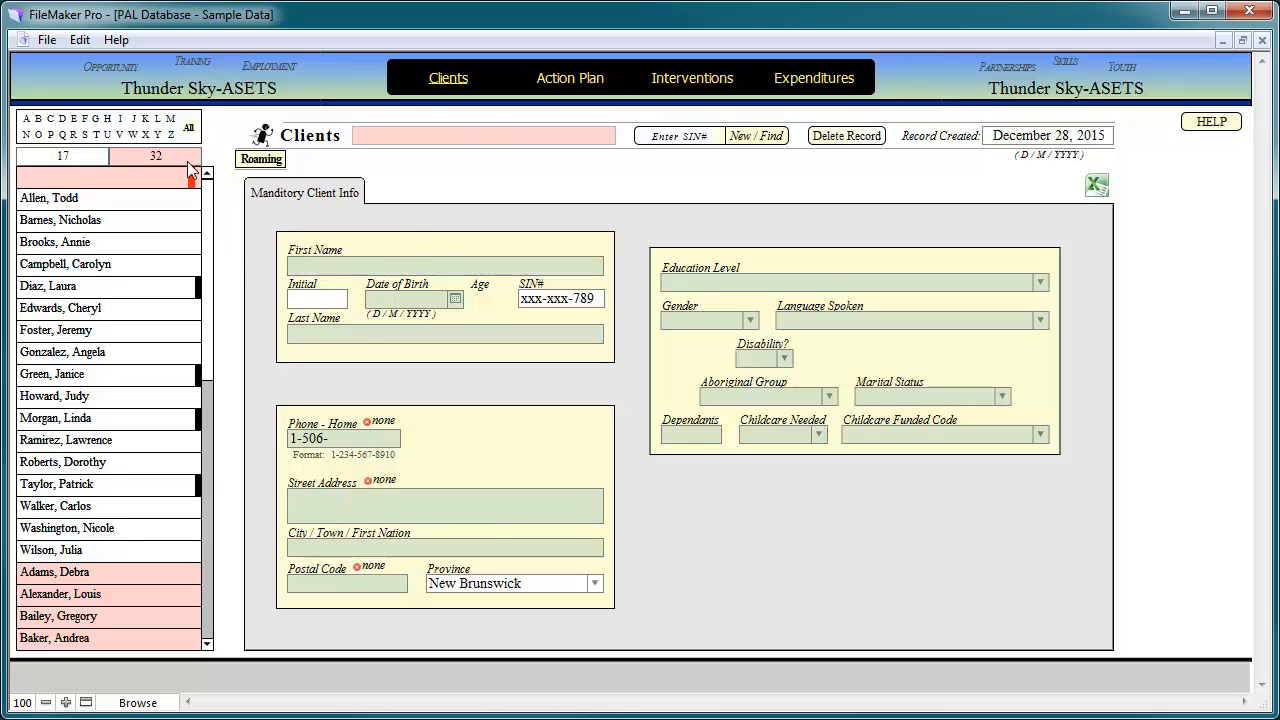
click(380, 266)
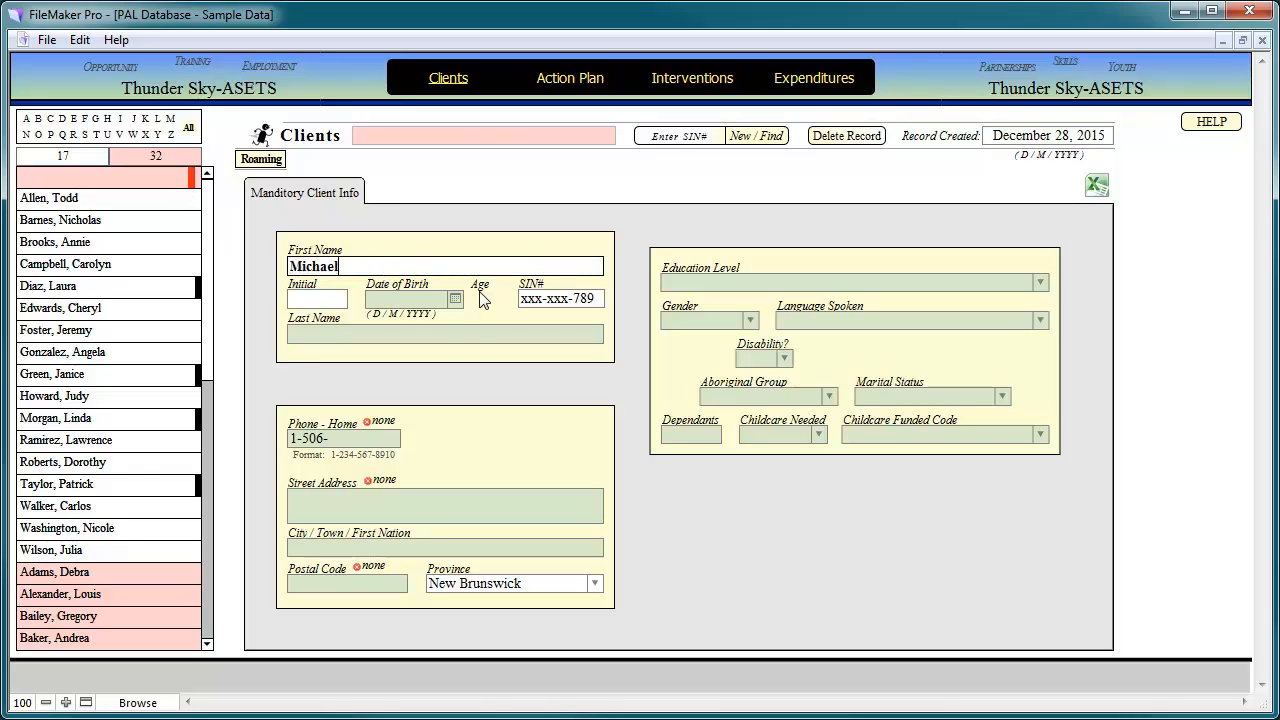
click(463, 337)
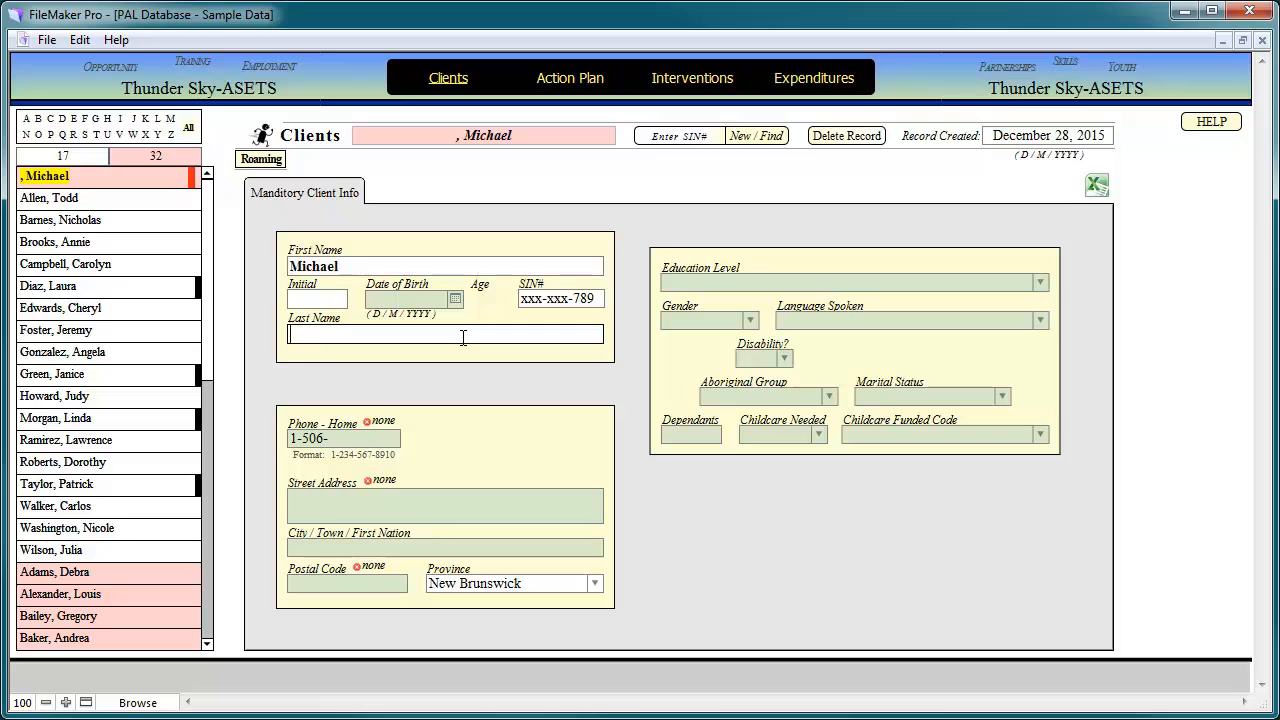
click(410, 327)
- Pick 20 June 1973 as the date of birth from the calendar picker
click(456, 299)
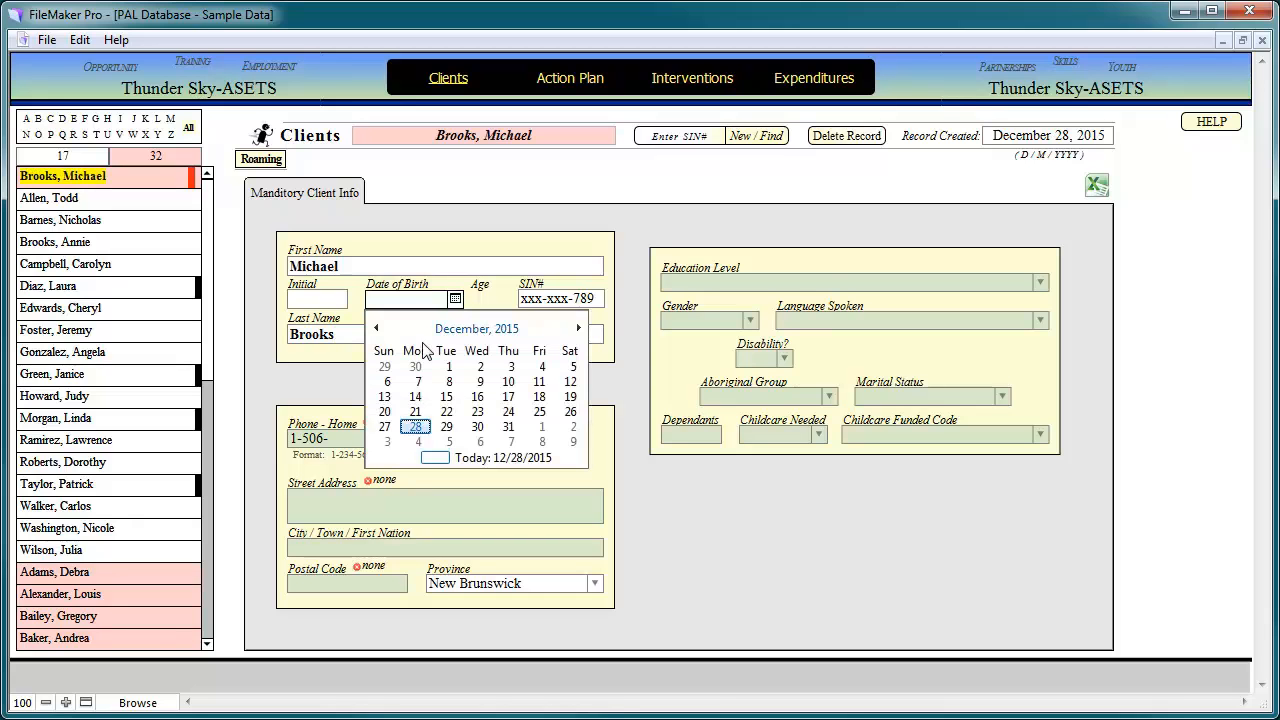
click(465, 331)
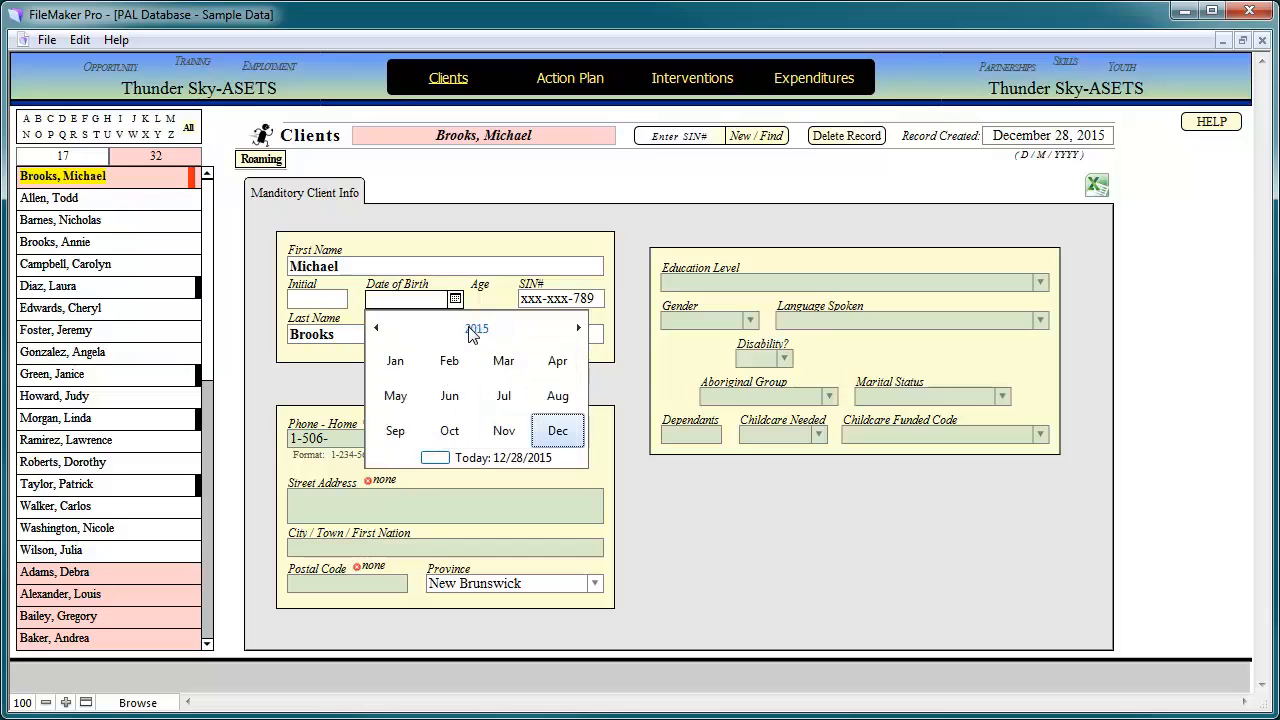
click(477, 333)
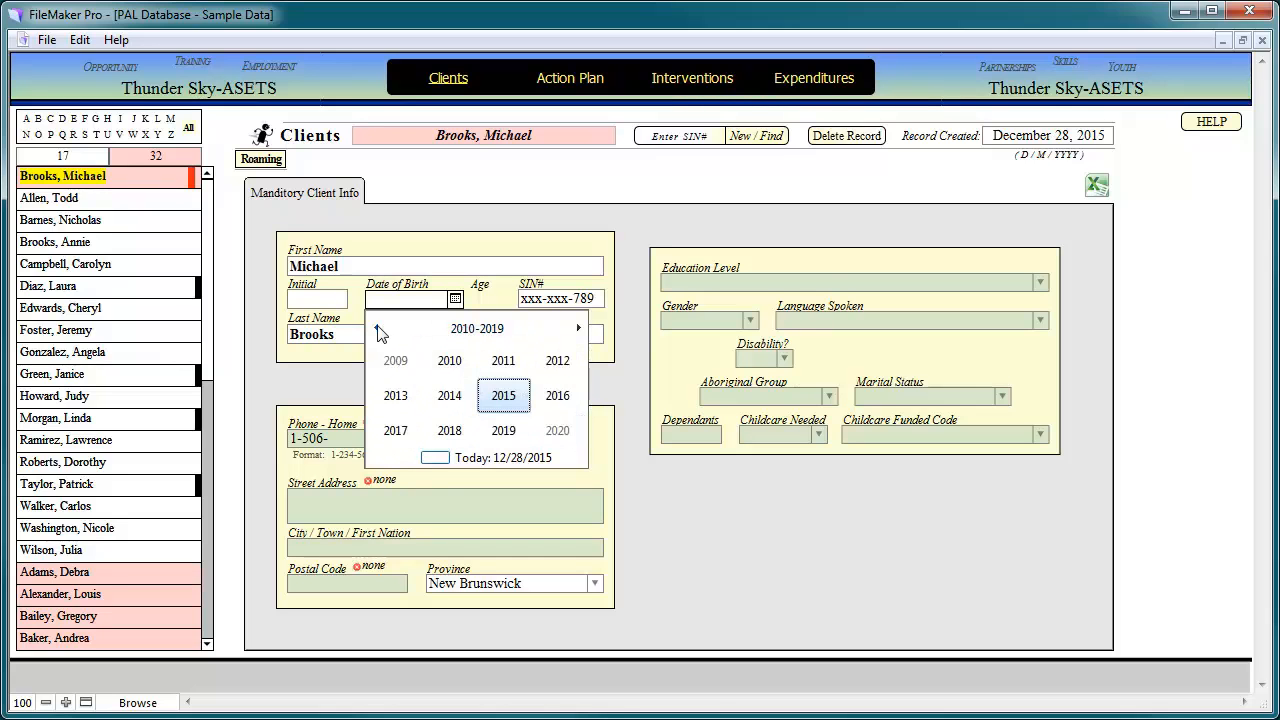
click(377, 329)
click(377, 329)
click(377, 329)
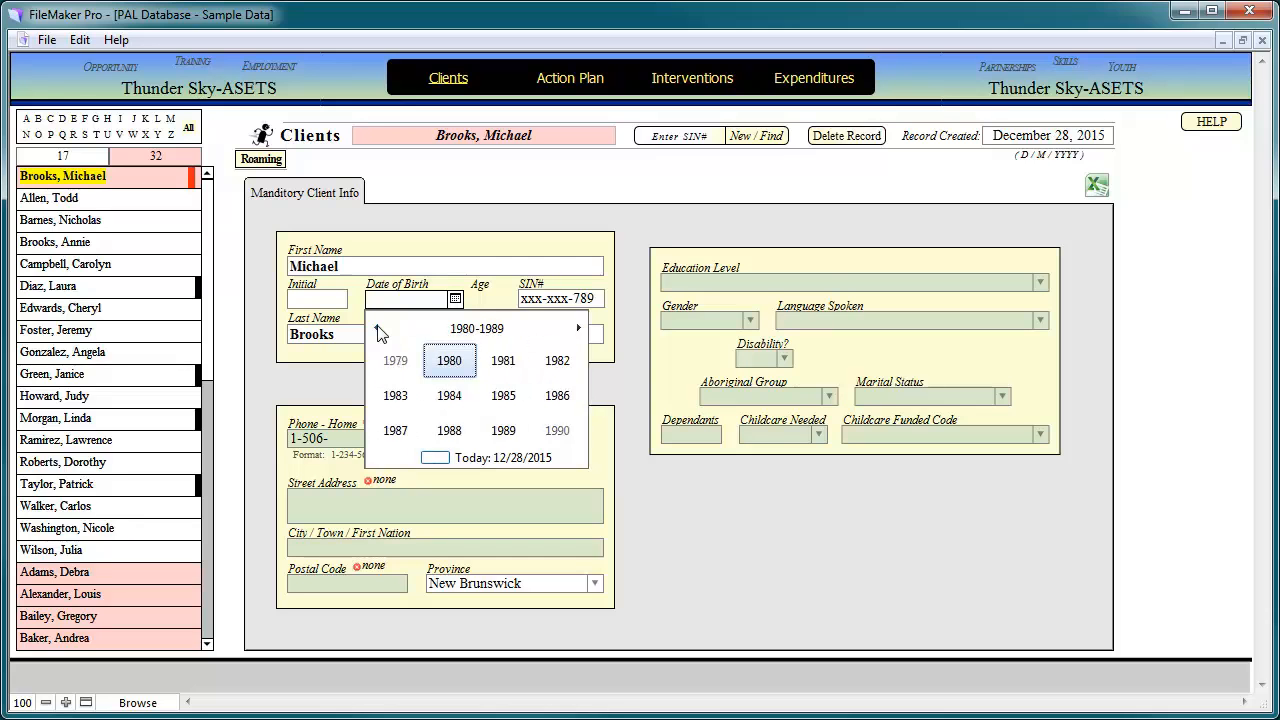
click(377, 329)
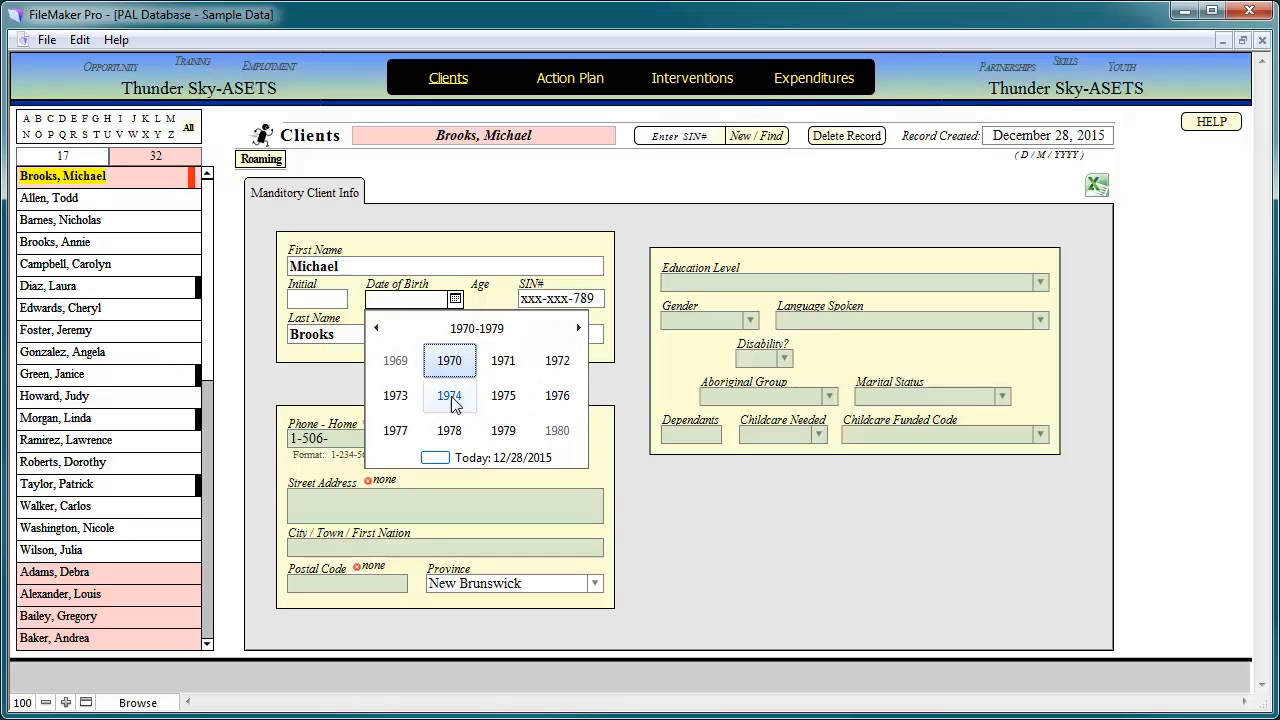
click(396, 396)
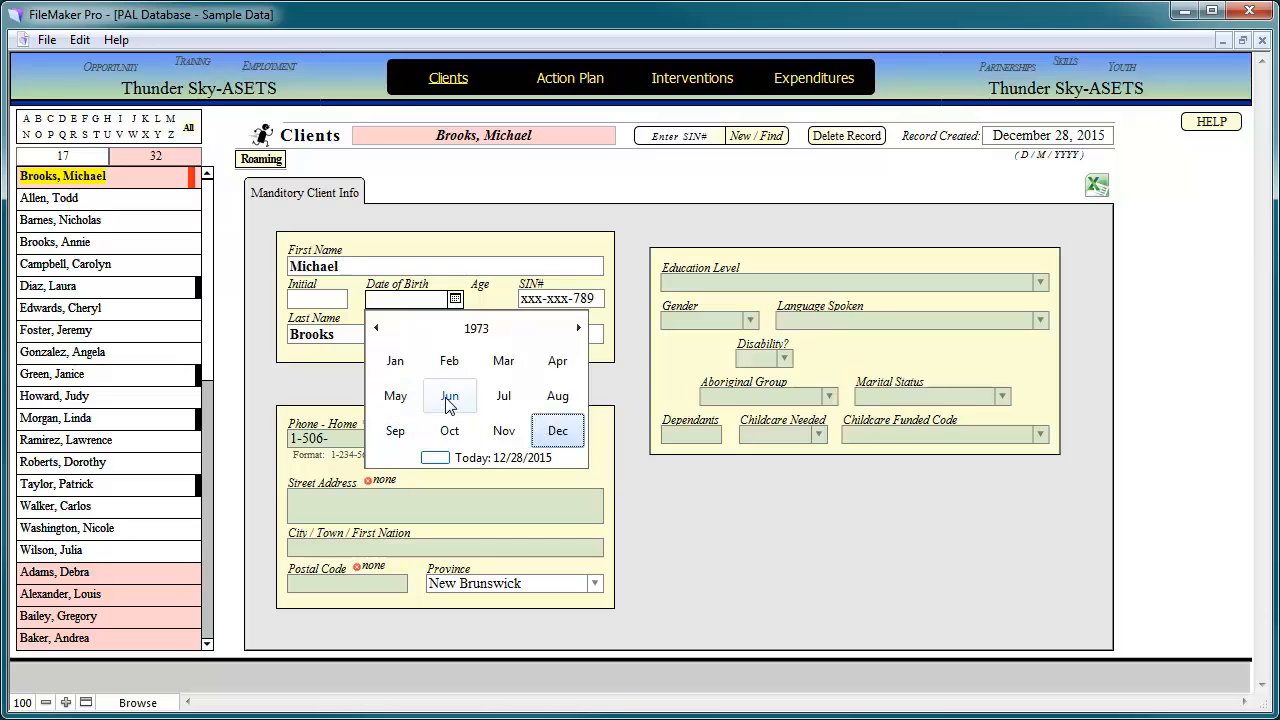
click(447, 396)
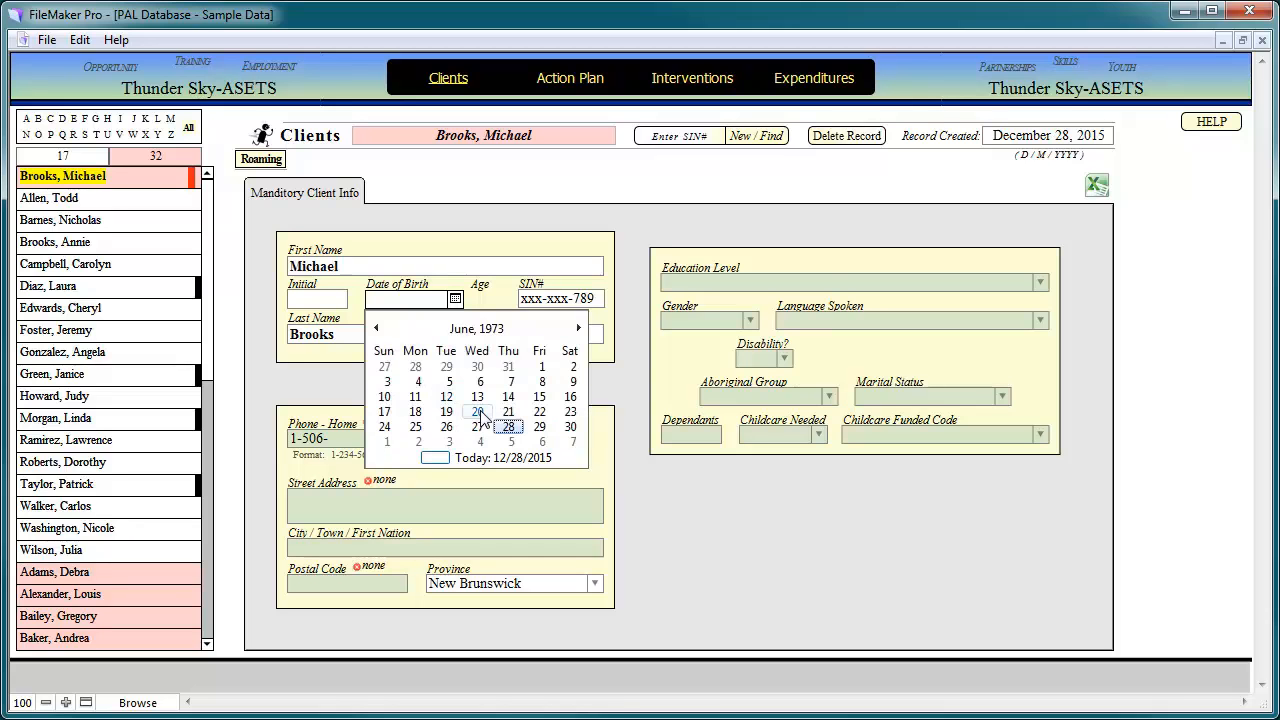
click(479, 412)
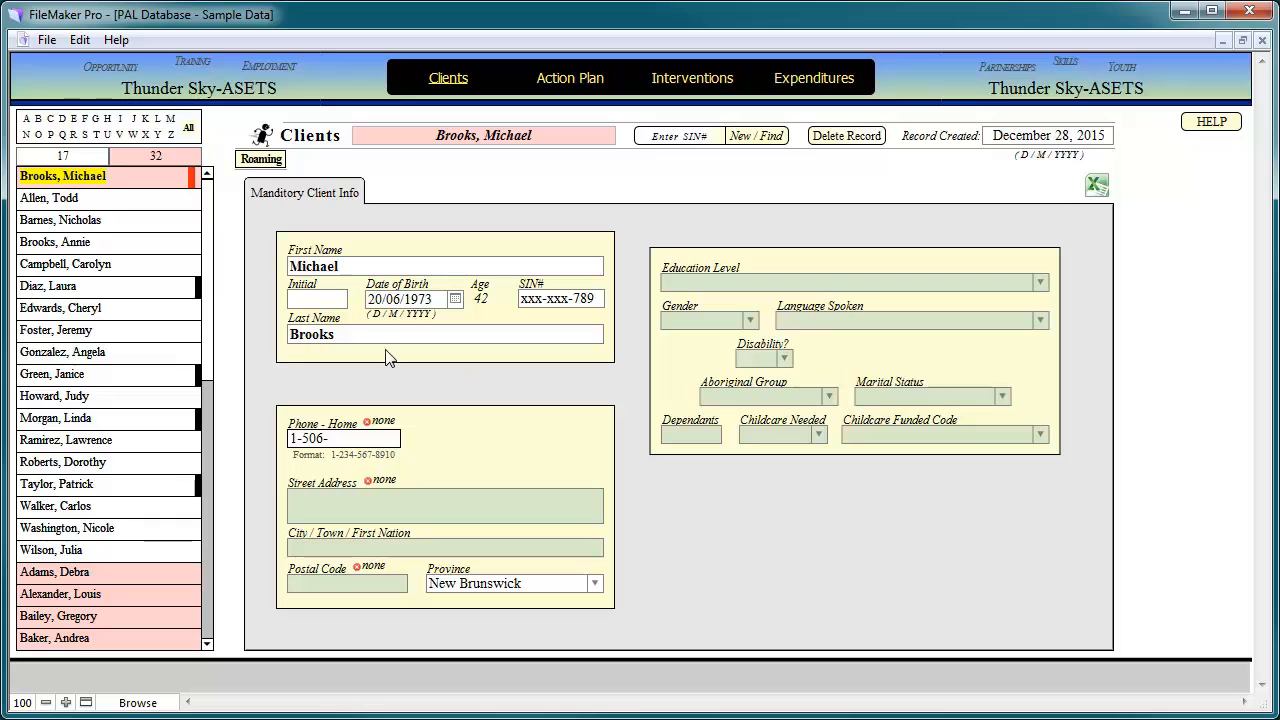
click(531, 381)
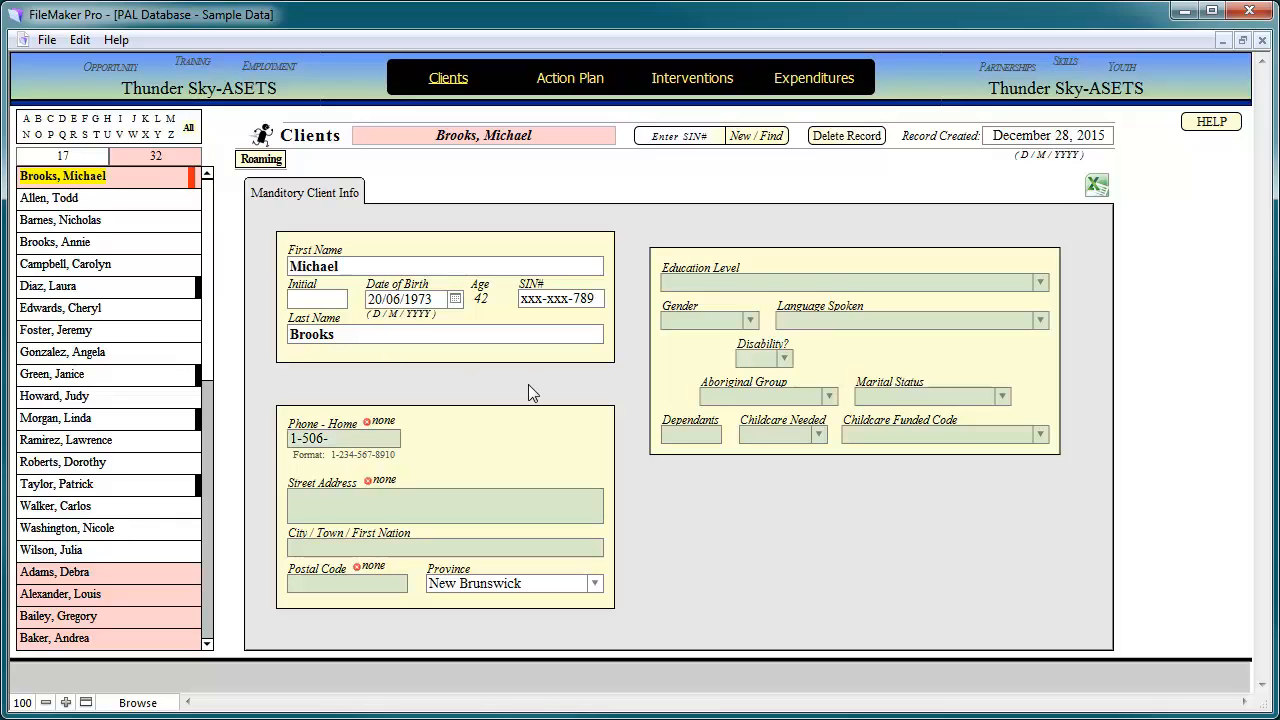
click(378, 438)
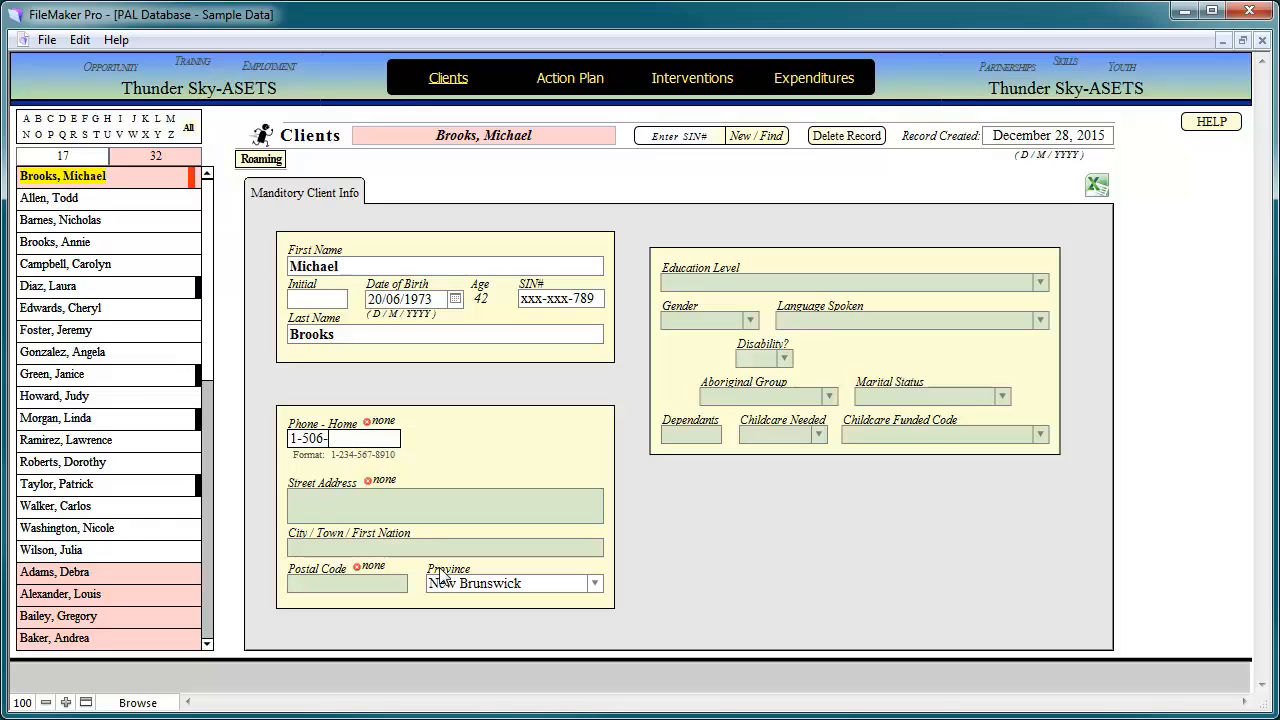
- Try several home phone numbers, then mark the home phone as No Telephone
triple_click(338, 440)
click(352, 446)
text(555-5555)
key(BackSpace)
key(BackSpace)
key(BackSpace)
key(BackSpace)
key(BackSpace)
key(BackSpace)
key(BackSpace)
key(BackSpace)
key(BackSpace)
key(BackSpace)
key(BackSpace)
key(BackSpace)
key(BackSpace)
key(BackSpace)
text(5-555-555-5555)
key(BackSpace)
key(BackSpace)
key(BackSpace)
key(BackSpace)
key(BackSpace)
key(BackSpace)
key(BackSpace)
key(BackSpace)
key(BackSpace)
key(BackSpace)
key(BackSpace)
key(BackSpace)
key(BackSpace)
key(BackSpace)
click(367, 423)
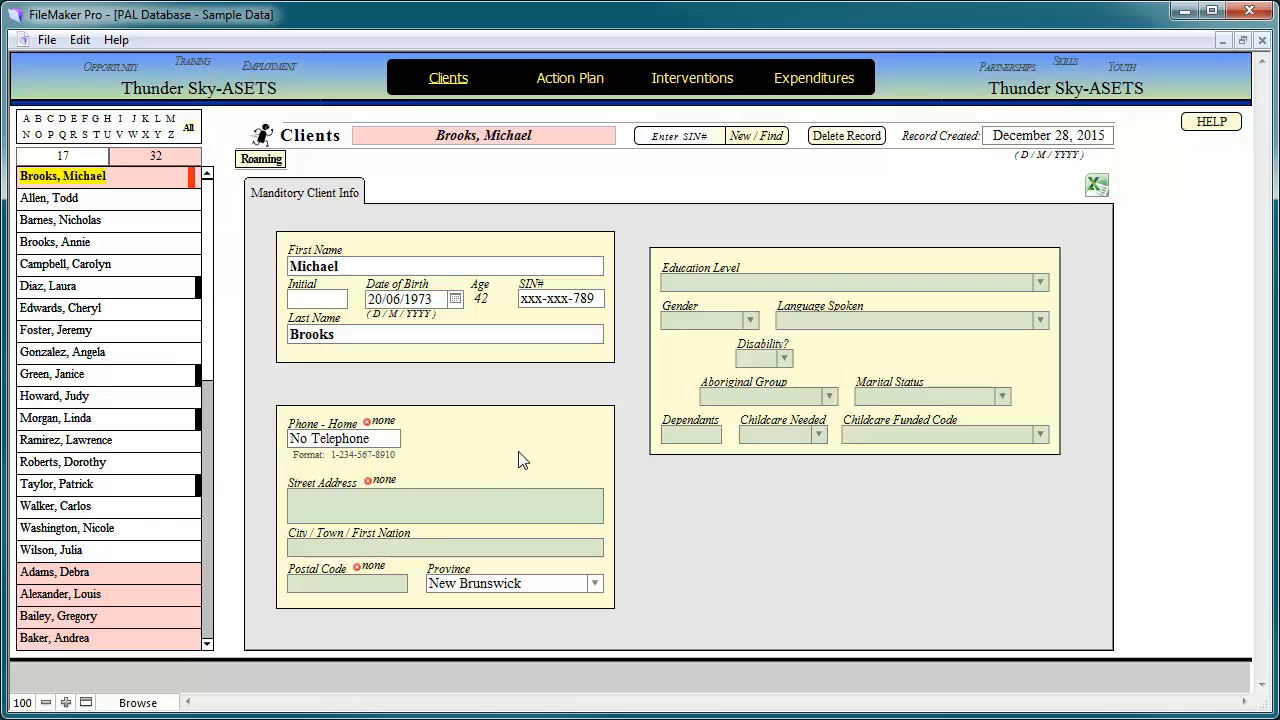
click(379, 505)
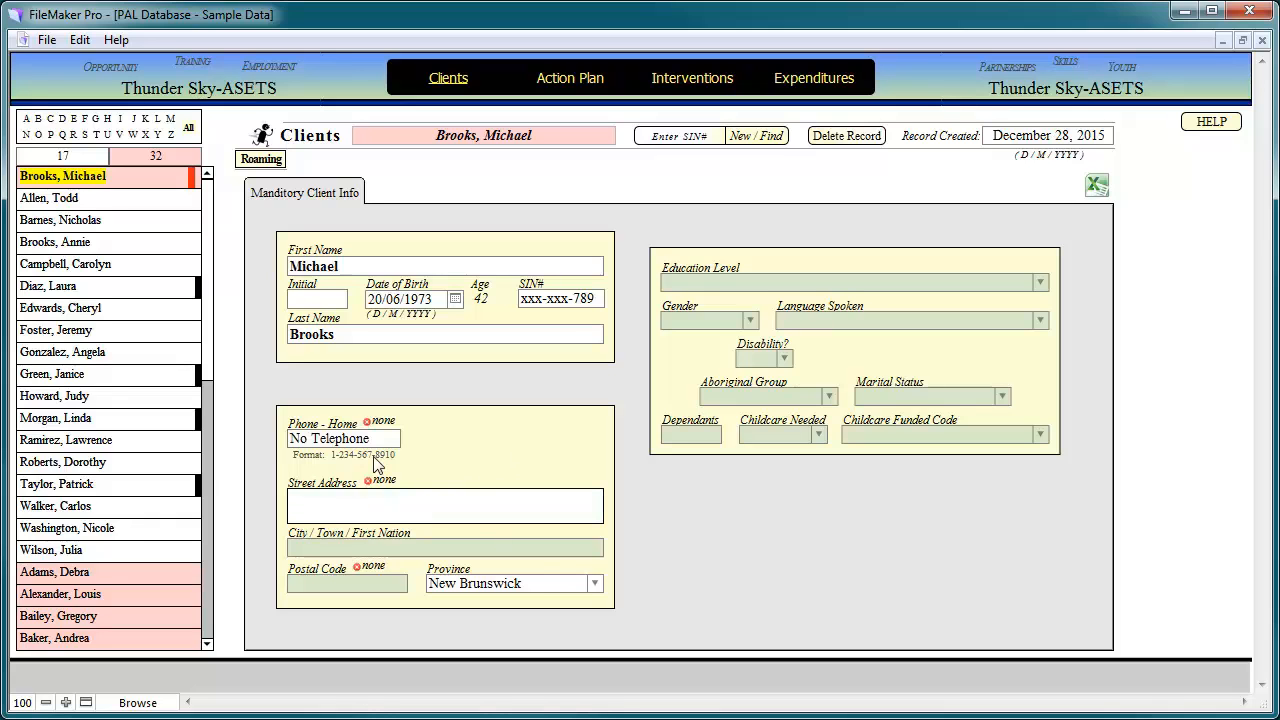
click(367, 481)
key(BackSpace)
key(BackSpace)
key(BackSpace)
key(BackSpace)
key(BackSpace)
key(BackSpace)
key(BackSpace)
key(BackSpace)
key(BackSpace)
key(BackSpace)
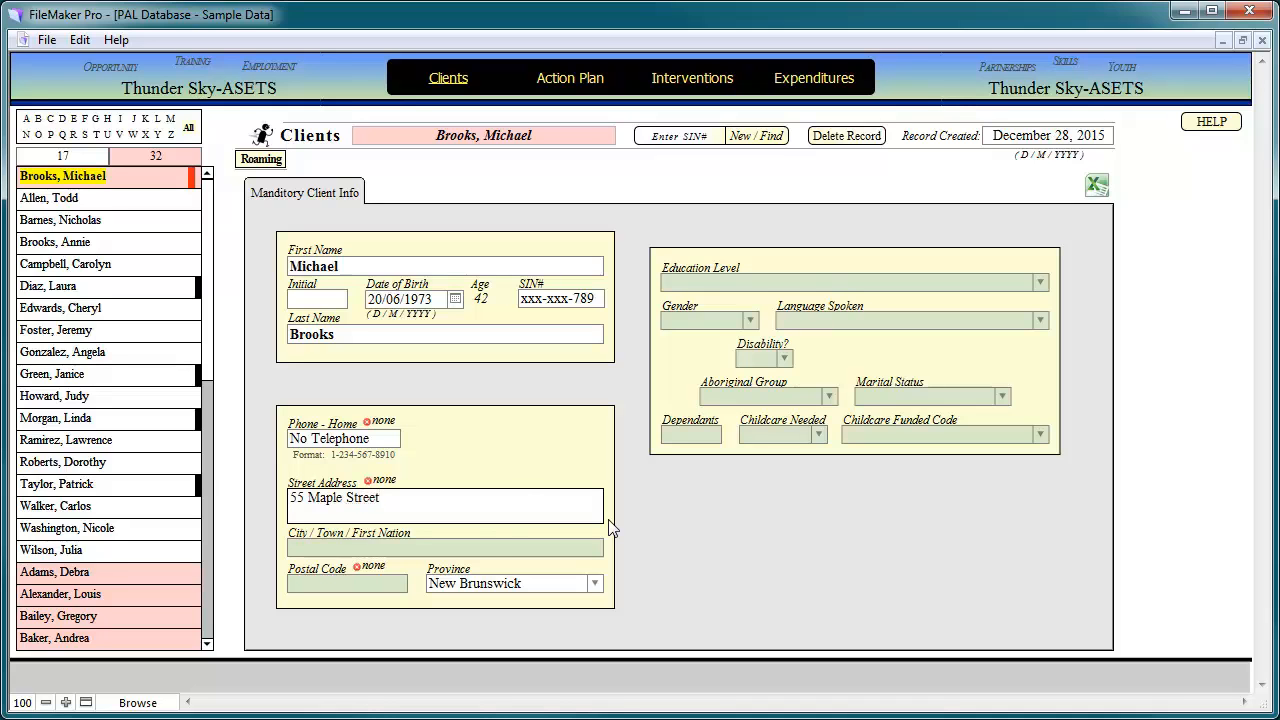
- Enter city Thunder Sky First Nation and postal code z1z1x1
click(483, 547)
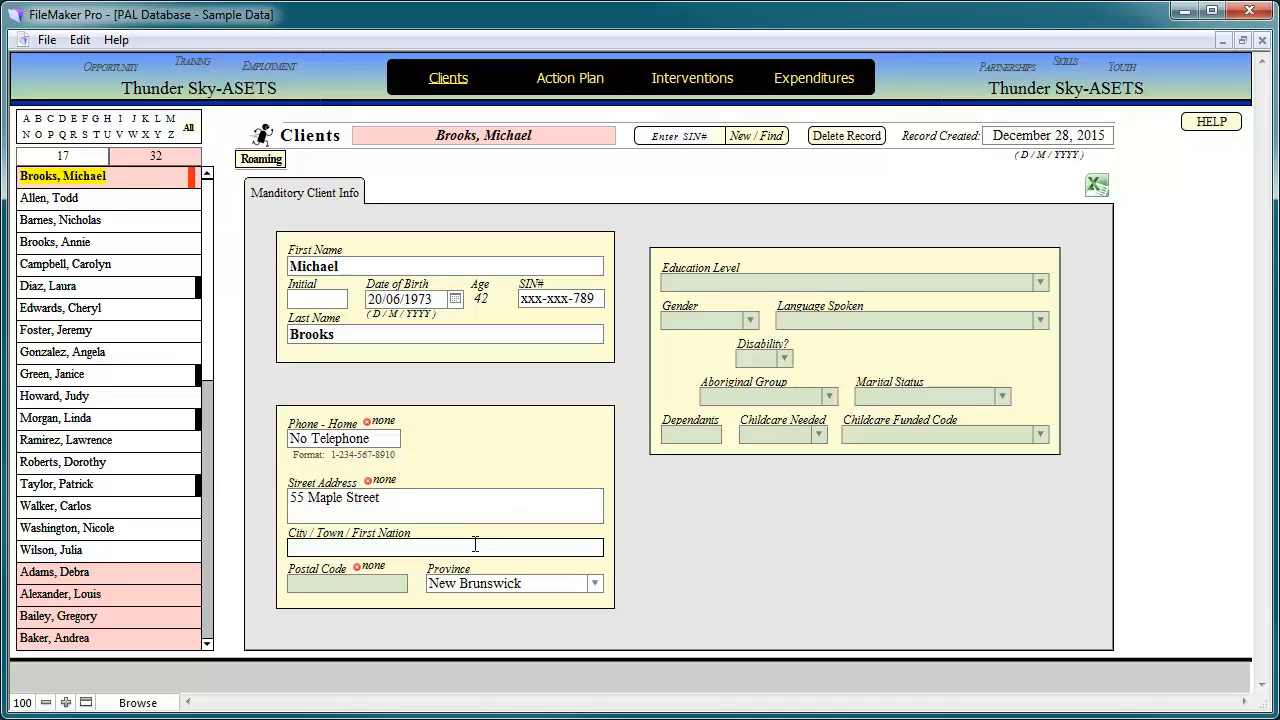
text(Thunder Sky First Nation)
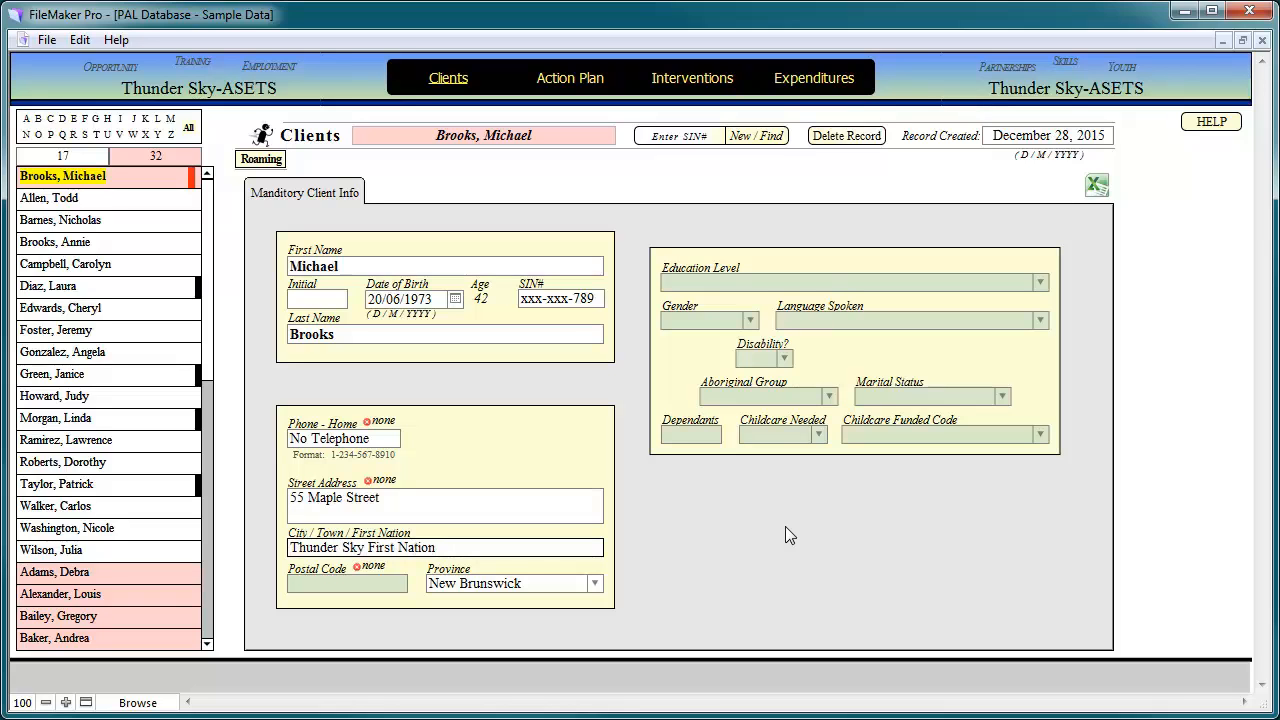
click(366, 584)
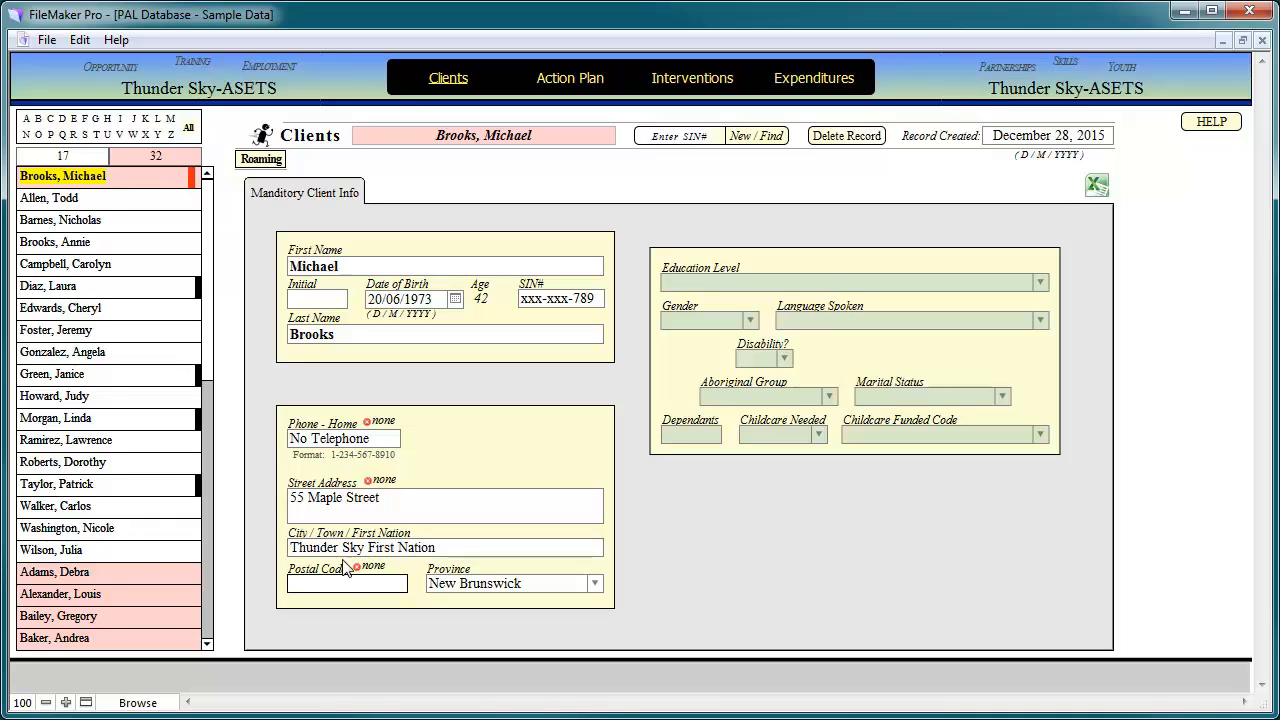
click(357, 567)
key(BackSpace)
key(BackSpace)
key(BackSpace)
key(BackSpace)
key(BackSpace)
key(BackSpace)
key(BackSpace)
key(BackSpace)
key(BackSpace)
key(BackSpace)
key(BackSpace)
key(BackSpace)
key(BackSpace)
key(BackSpace)
text(z1z1x1)
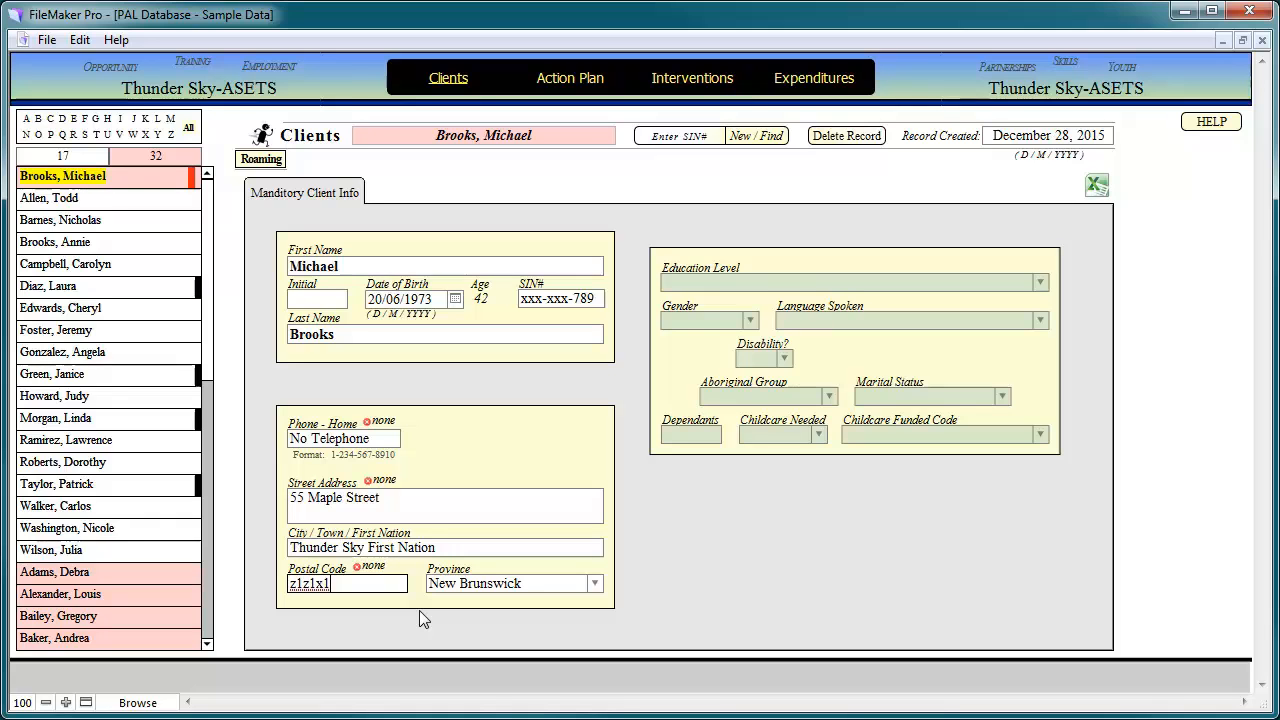
click(419, 610)
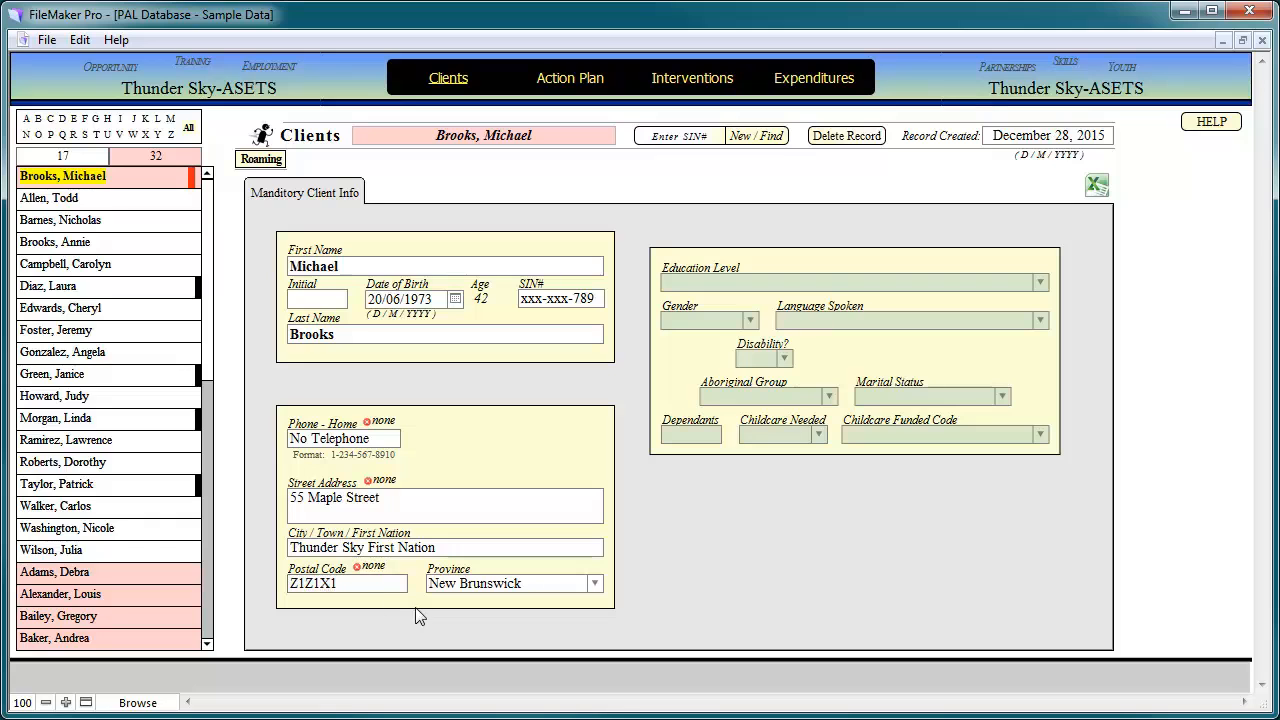
click(357, 583)
key(BackSpace)
key(BackSpace)
text(11)
click(436, 634)
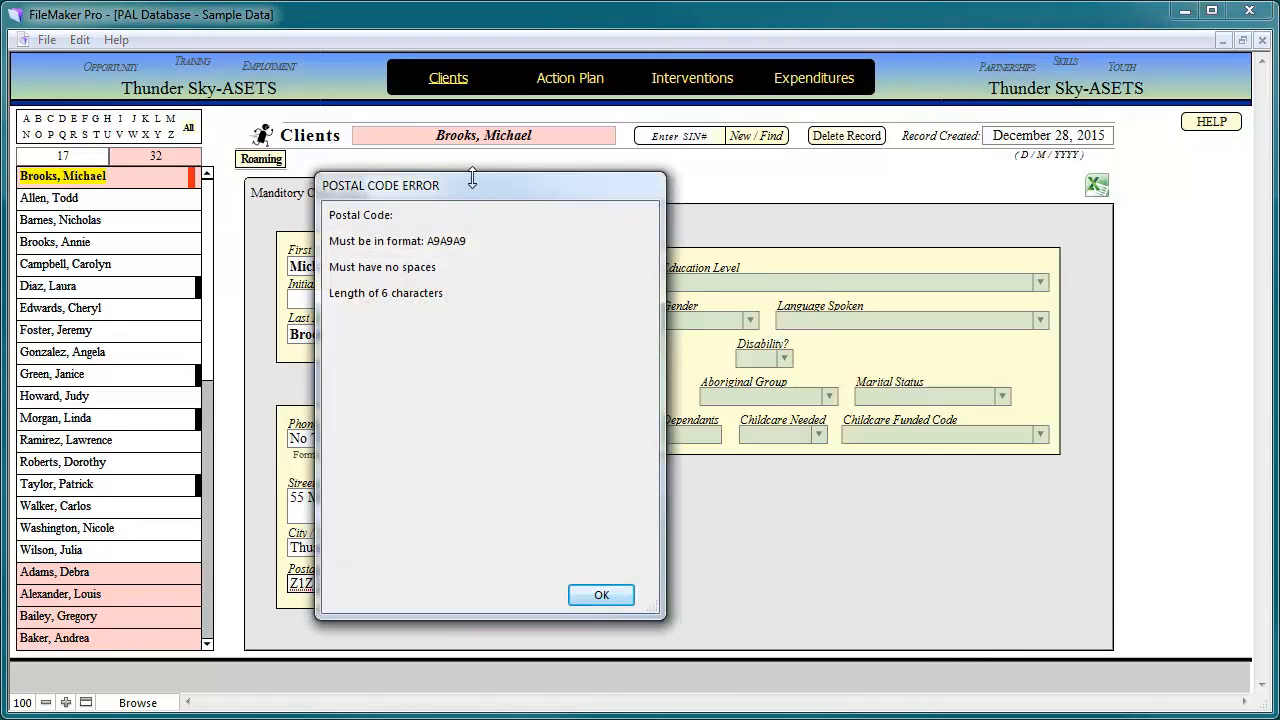
drag(474, 188, 606, 159)
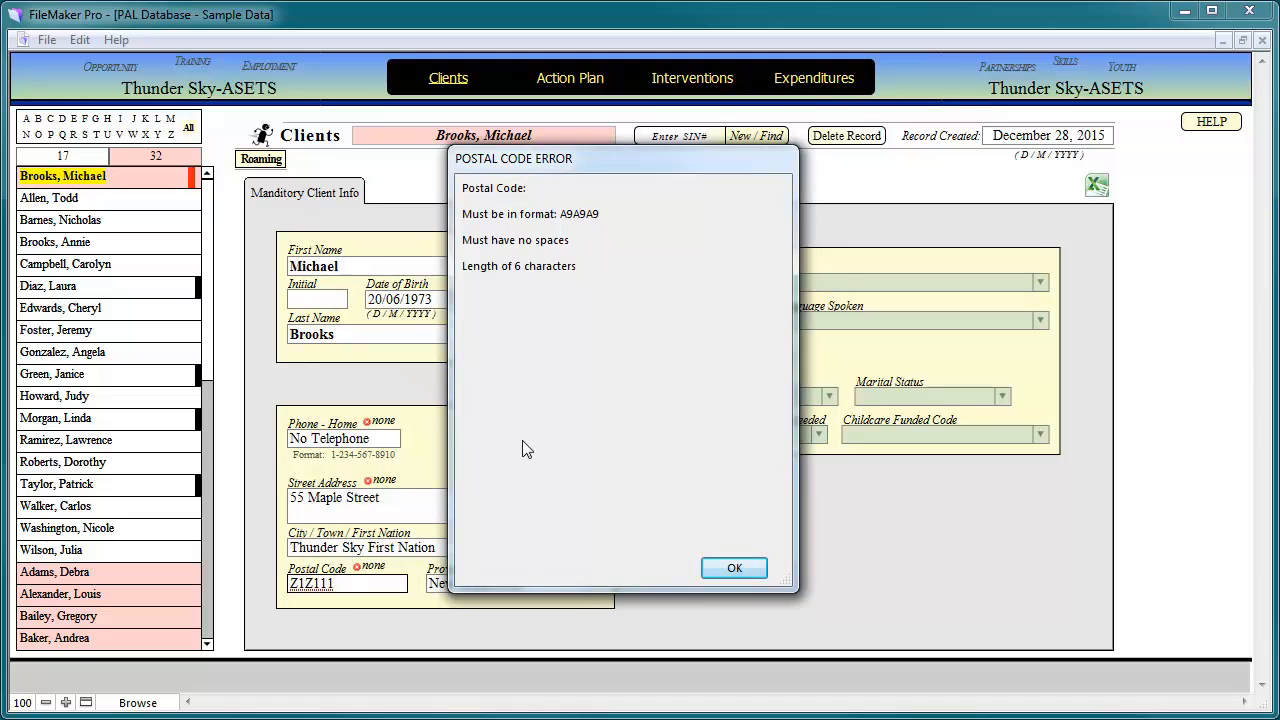
click(731, 568)
key(BackSpace)
key(BackSpace)
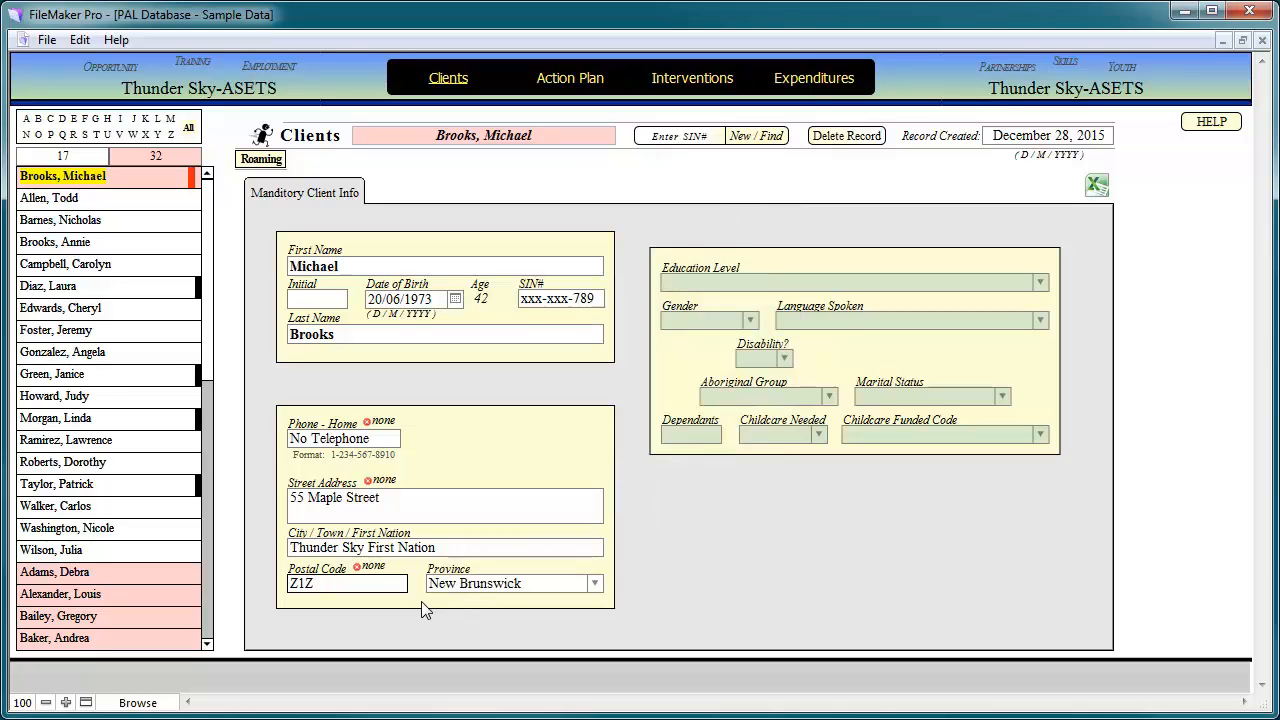
text(1x1)
click(422, 610)
- Keep New Brunswick as province and set education level to Grade 11-12 (Sec. IV-V)
click(597, 587)
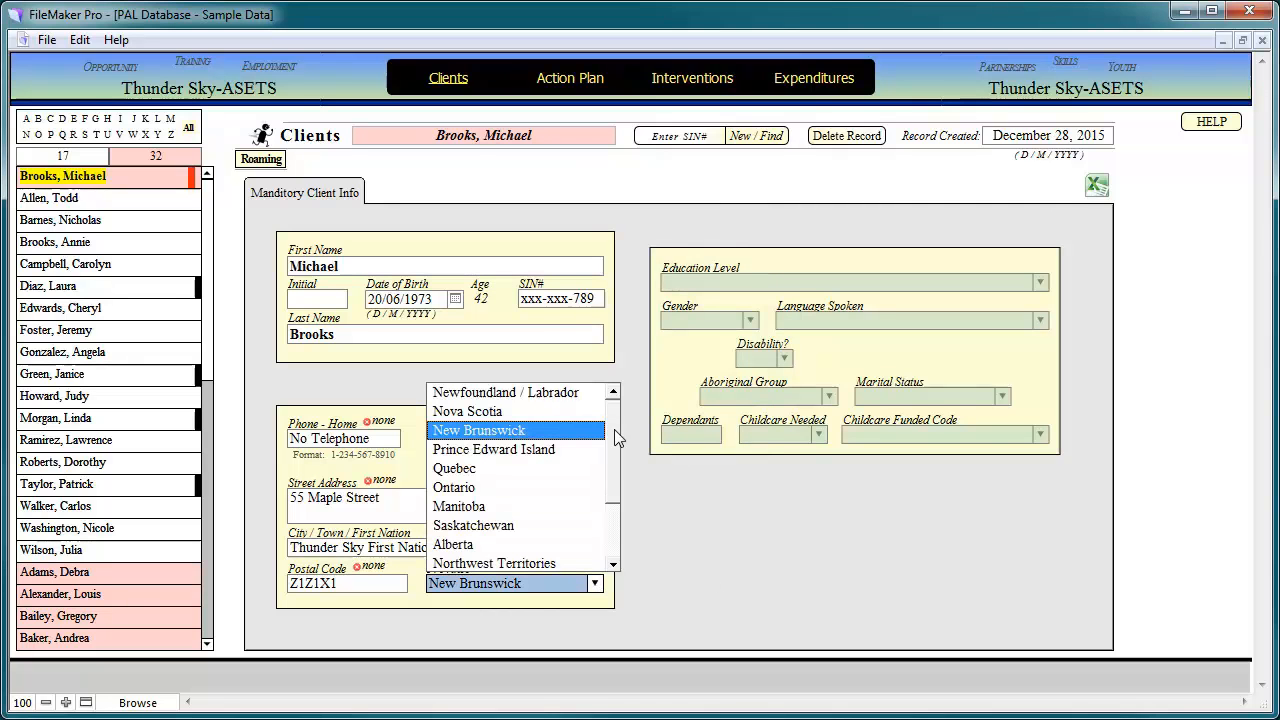
click(524, 437)
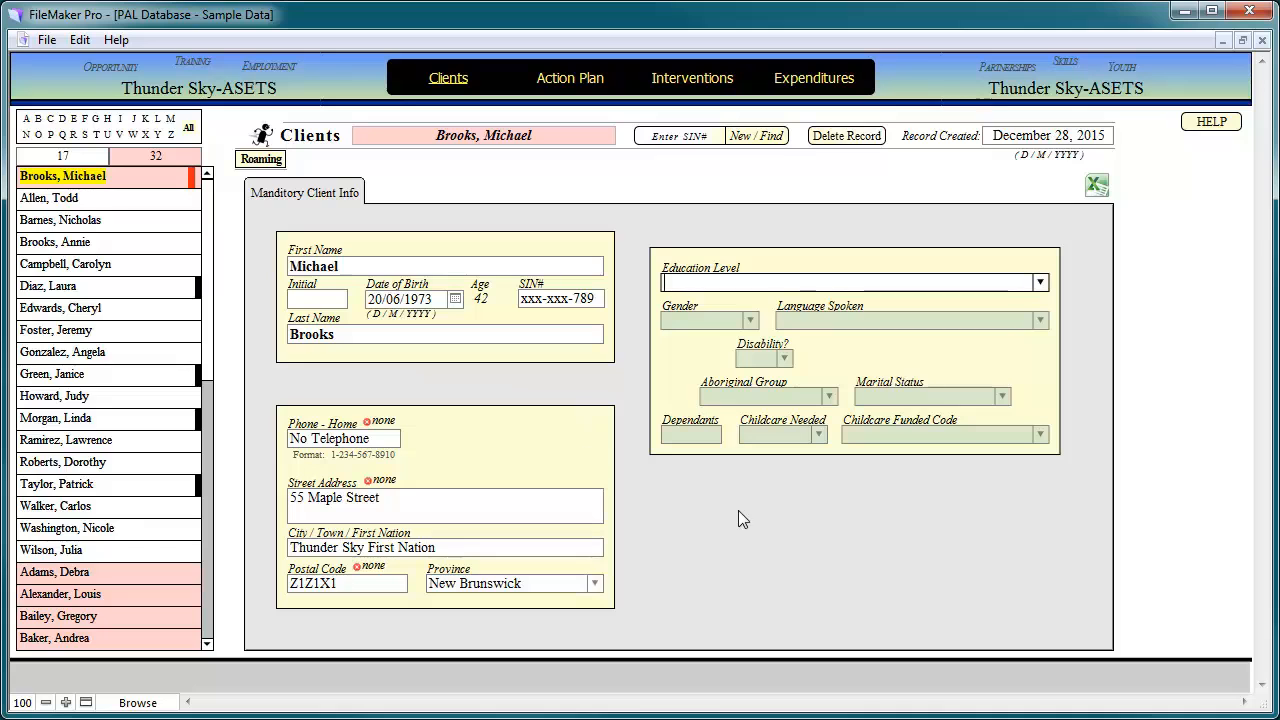
click(1041, 285)
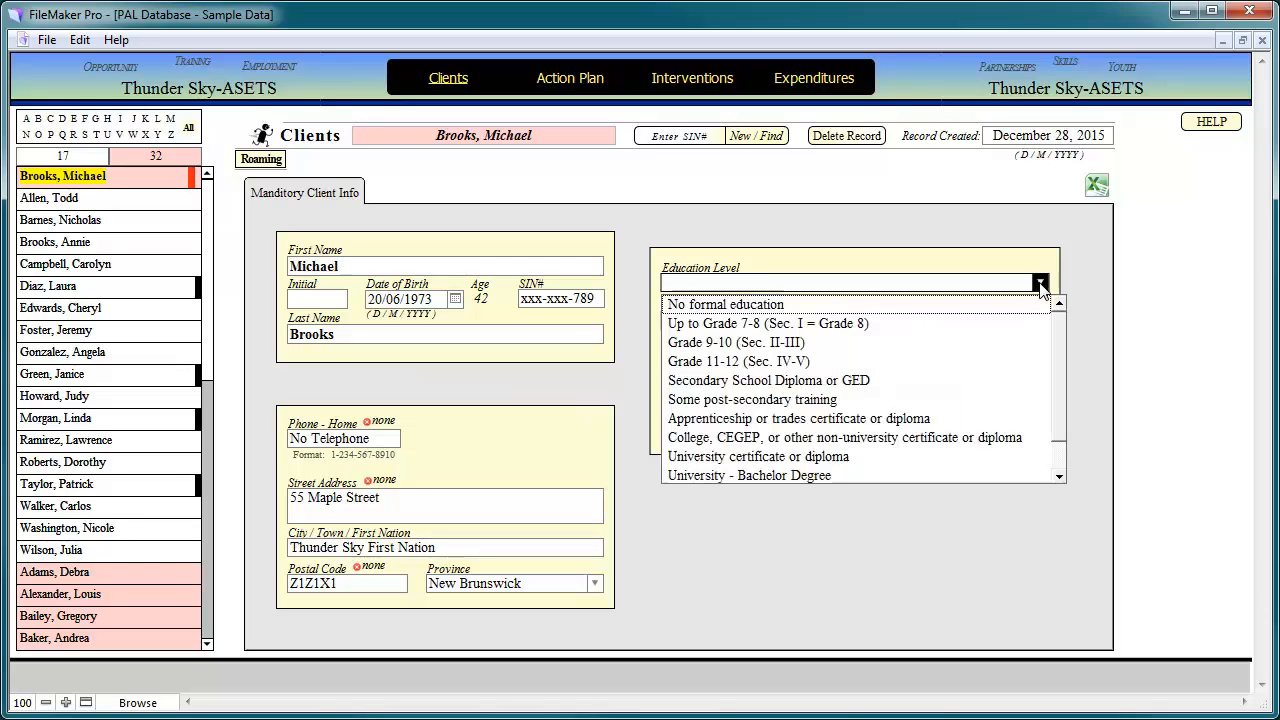
scroll(1058, 360, down, 2)
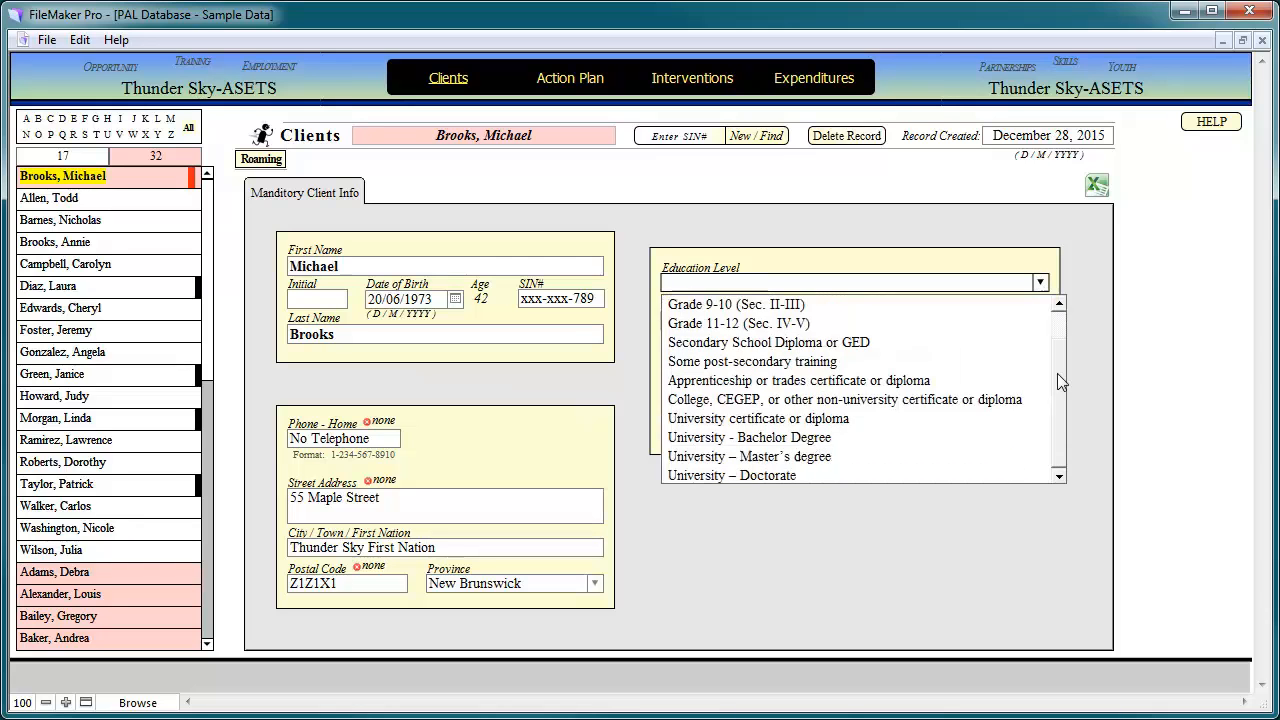
scroll(1052, 413, up, 2)
scroll(1060, 389, down, 2)
scroll(1062, 380, up, 2)
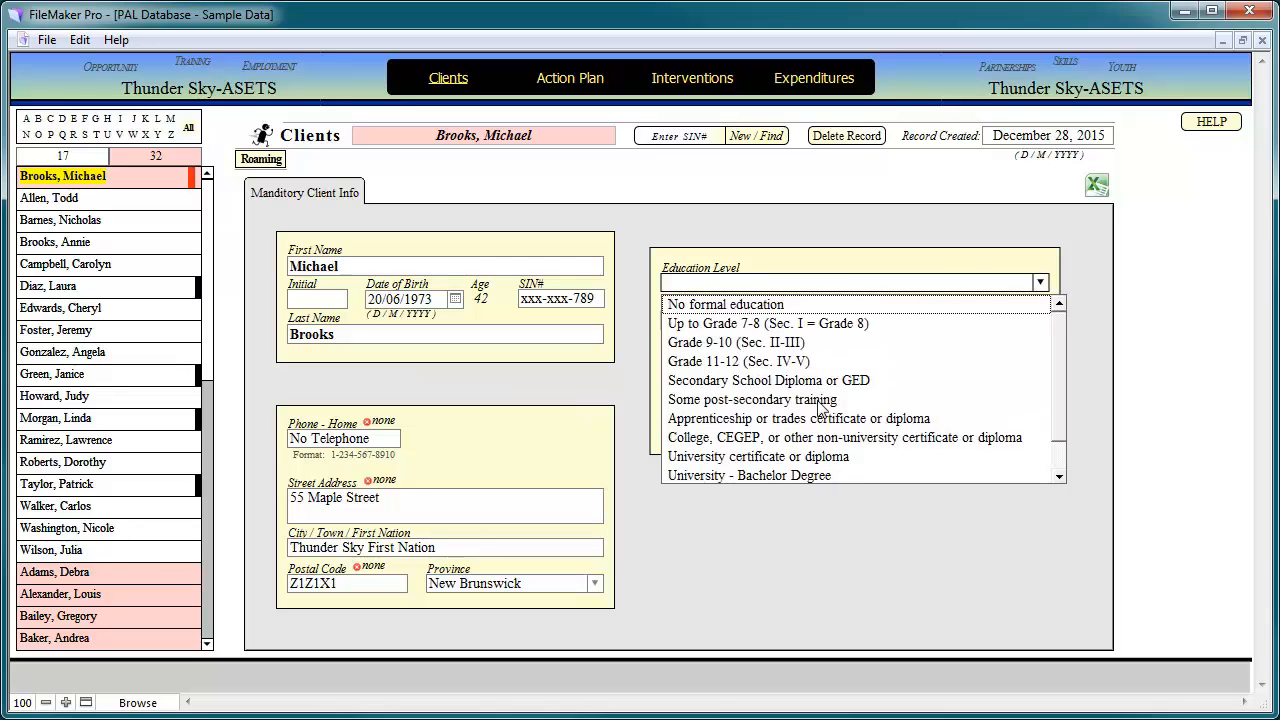
click(770, 362)
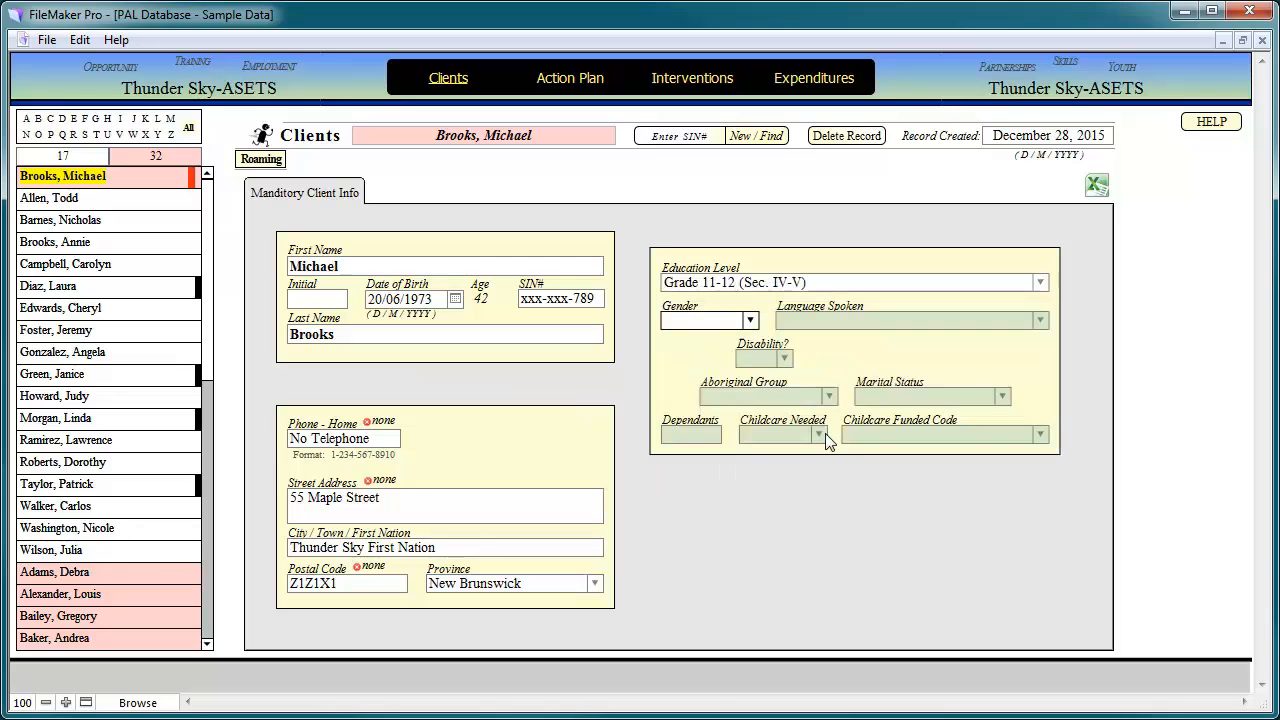
- Set gender Male, English only, no disability, Registered Indian, and Married or equivalent
click(753, 321)
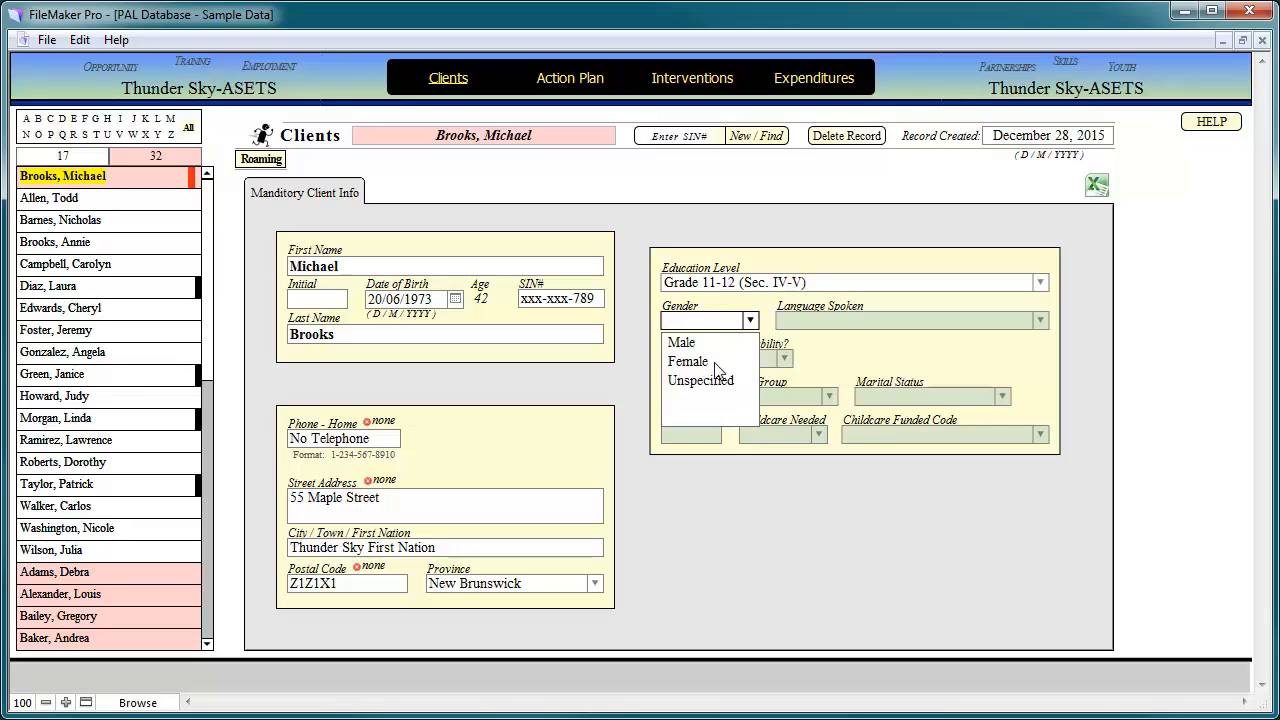
click(692, 344)
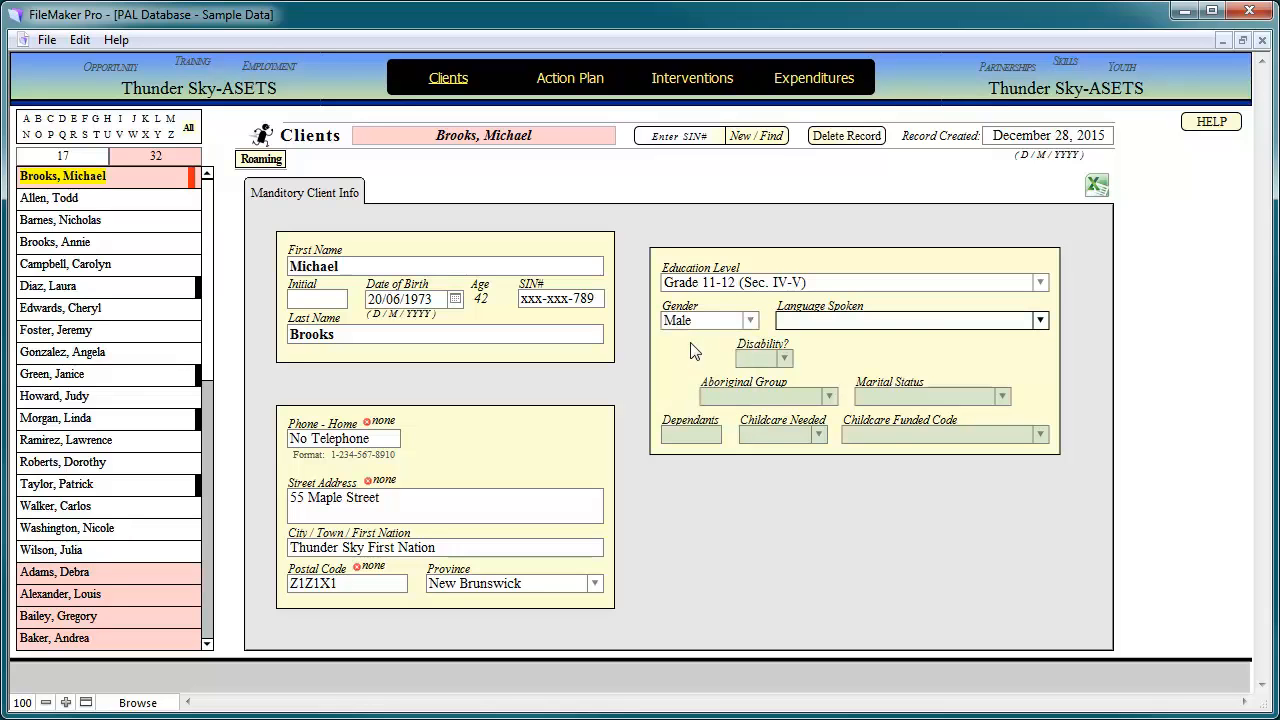
click(1040, 320)
click(841, 362)
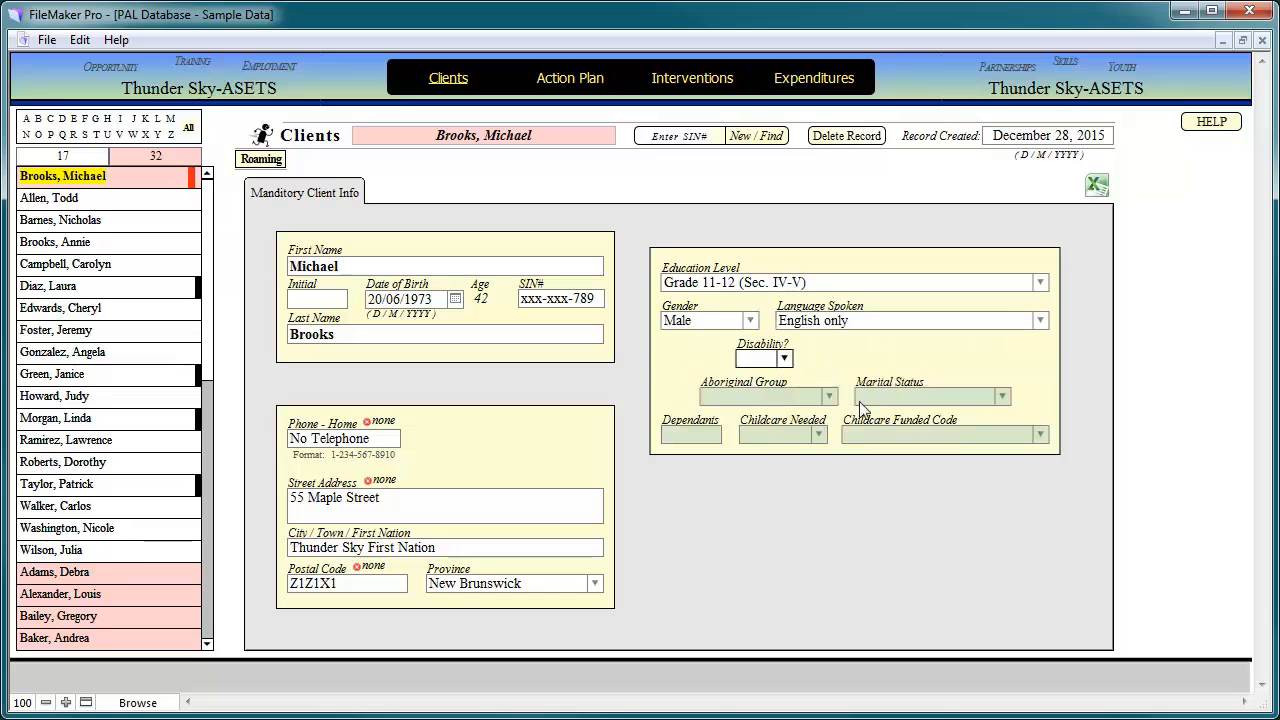
click(782, 358)
click(768, 403)
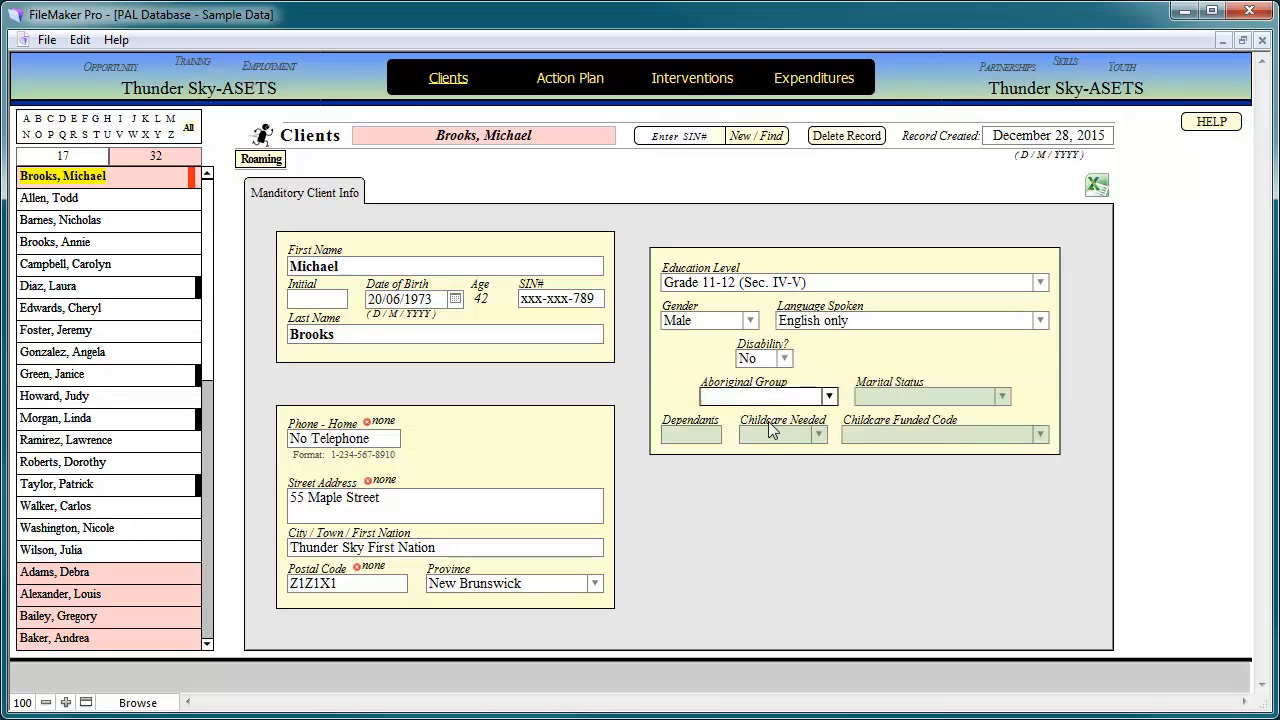
click(829, 396)
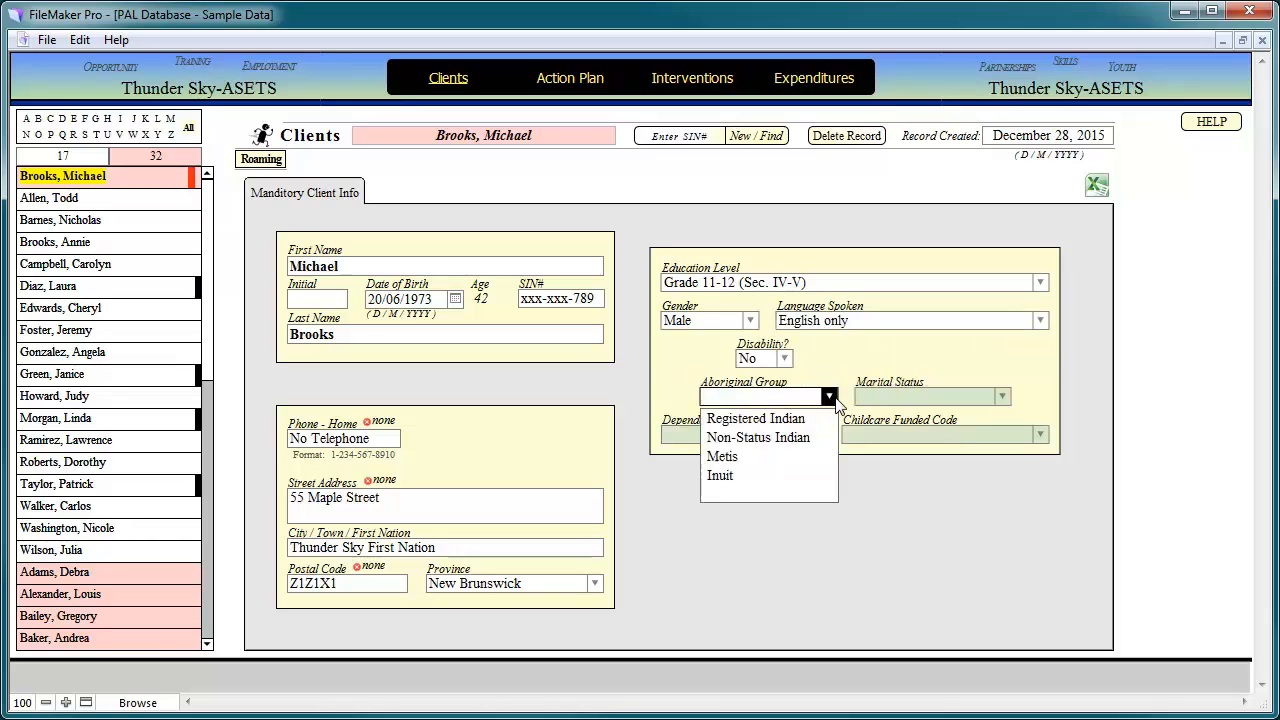
click(770, 419)
click(1002, 396)
click(893, 421)
click(680, 429)
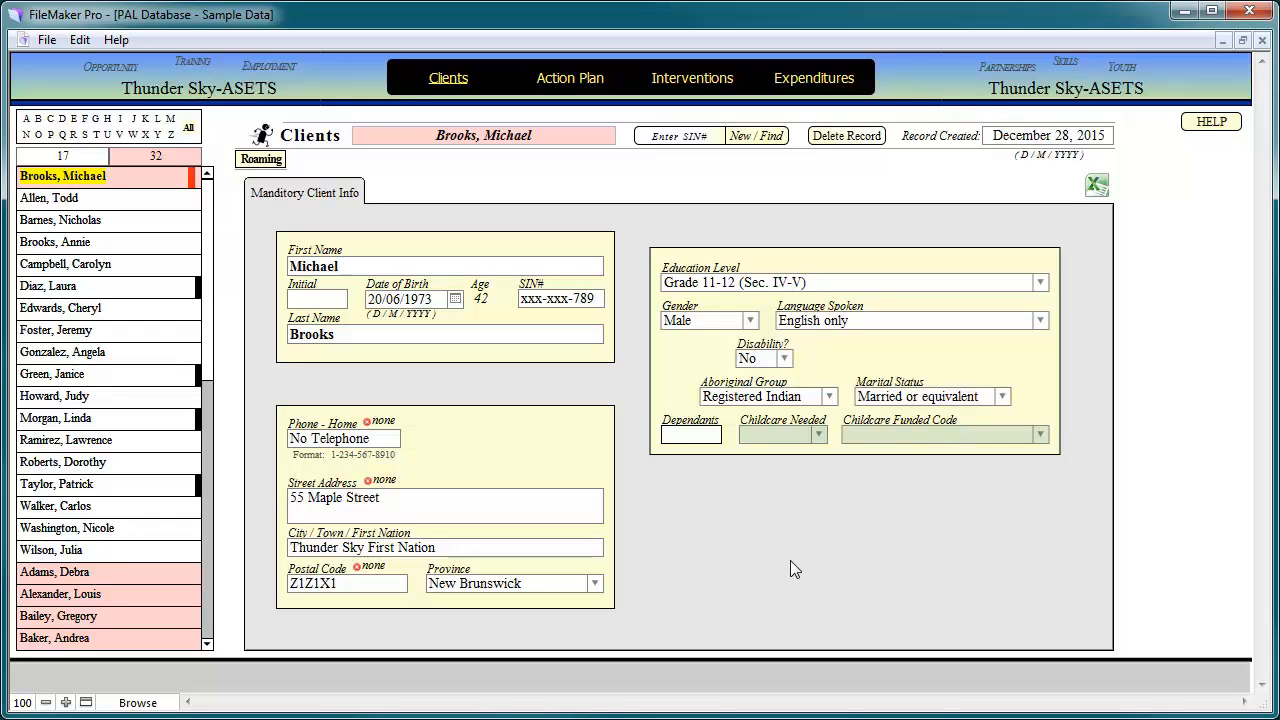
- Enter 2 as the number of dependants and commit the record
text(0)
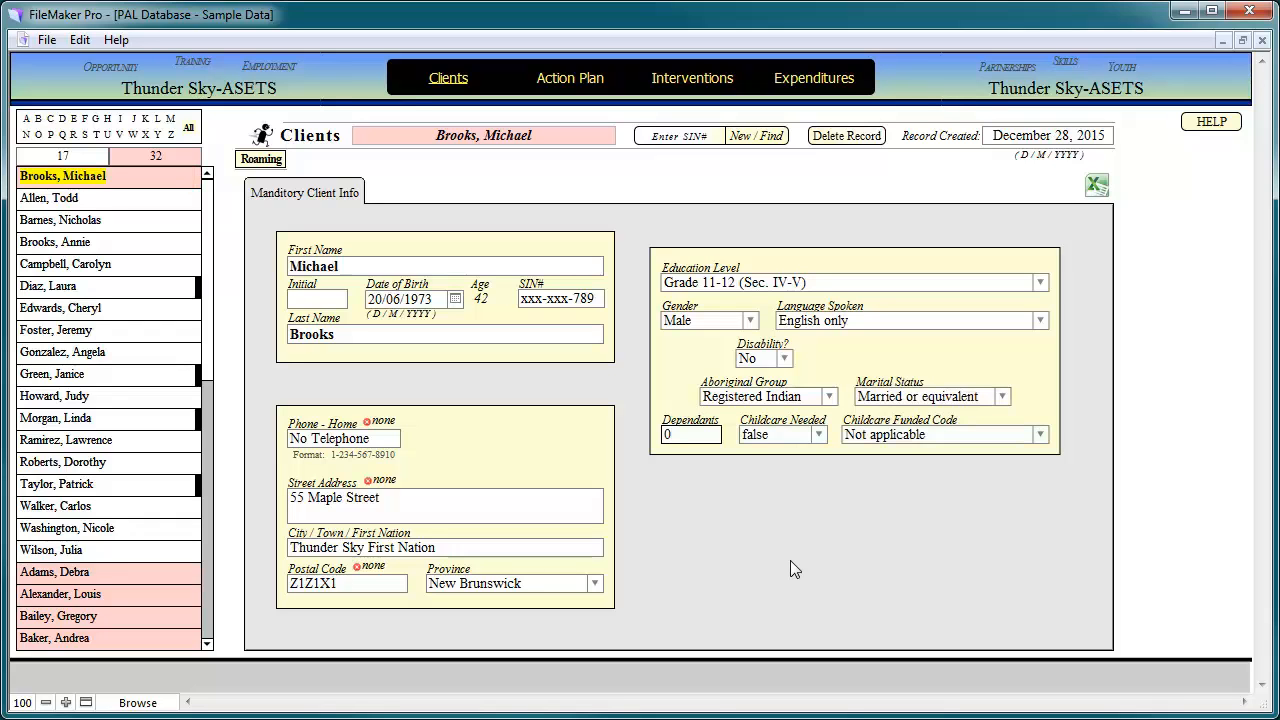
drag(681, 438, 648, 437)
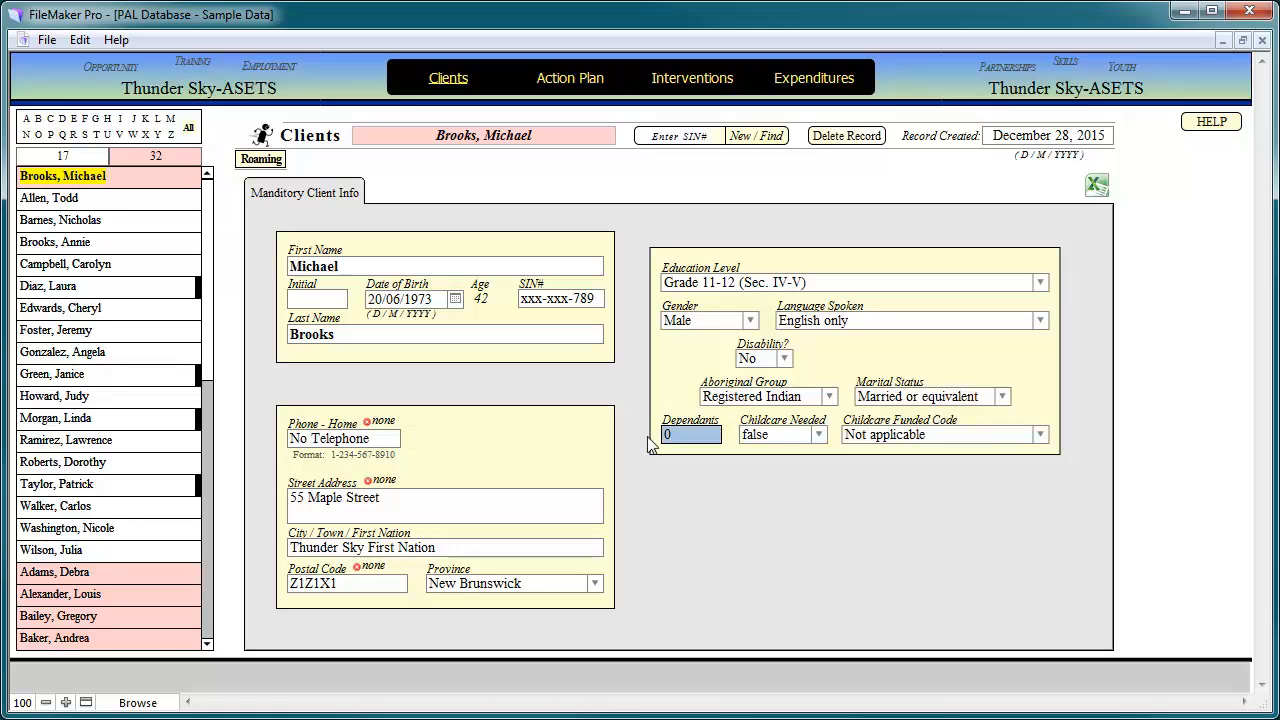
text(2)
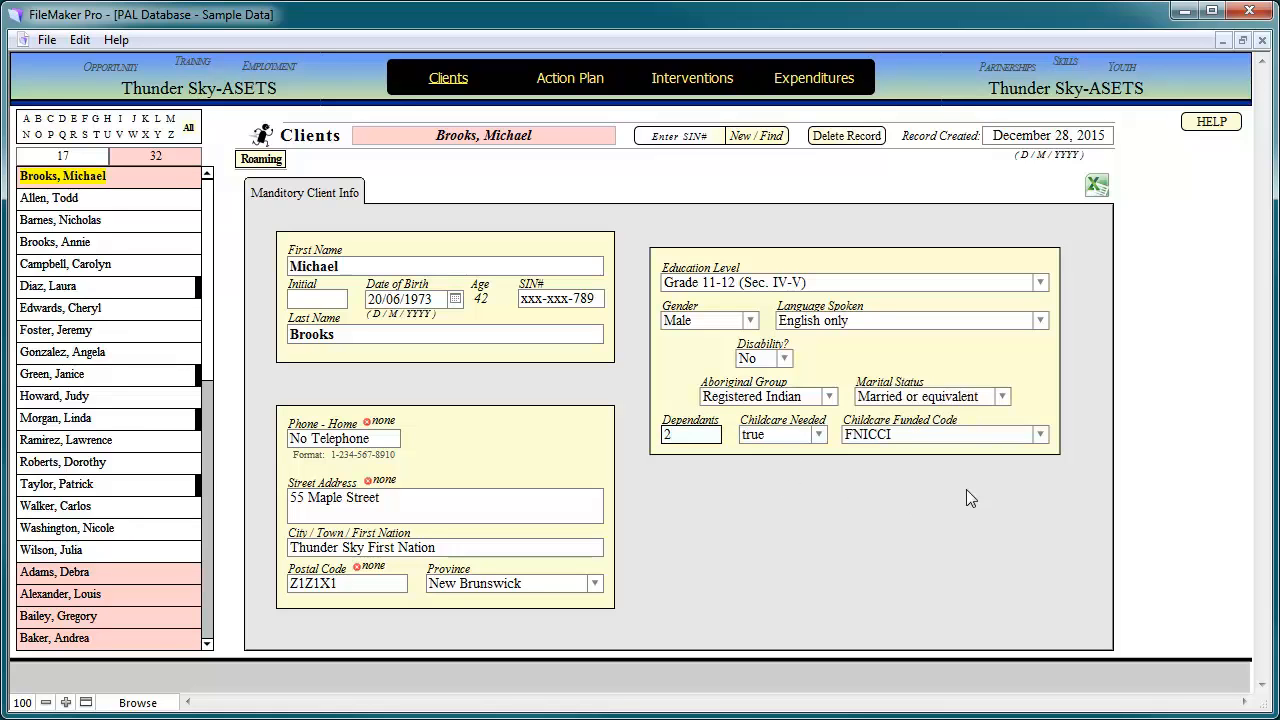
click(726, 511)
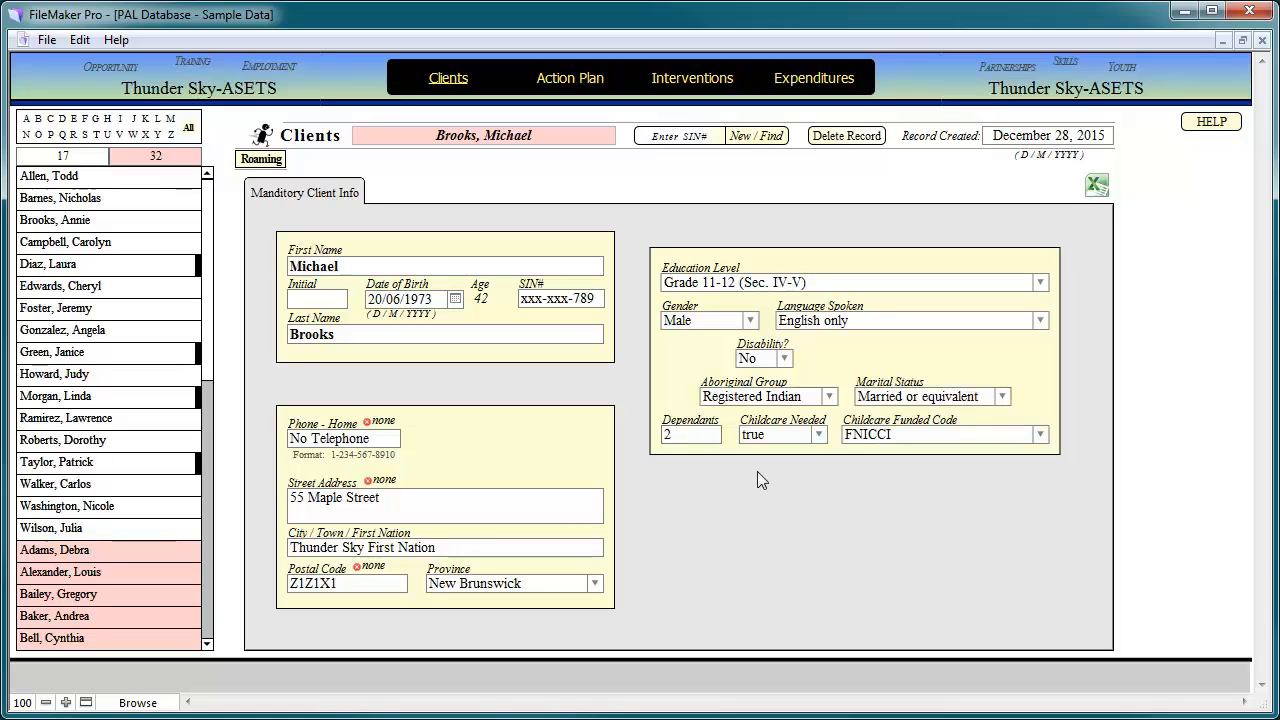
- Set childcare needed to false, re-enter 2 dependants, commit, then reveal and re-mask the SIN
click(820, 434)
click(760, 476)
double_click(700, 436)
text(0)
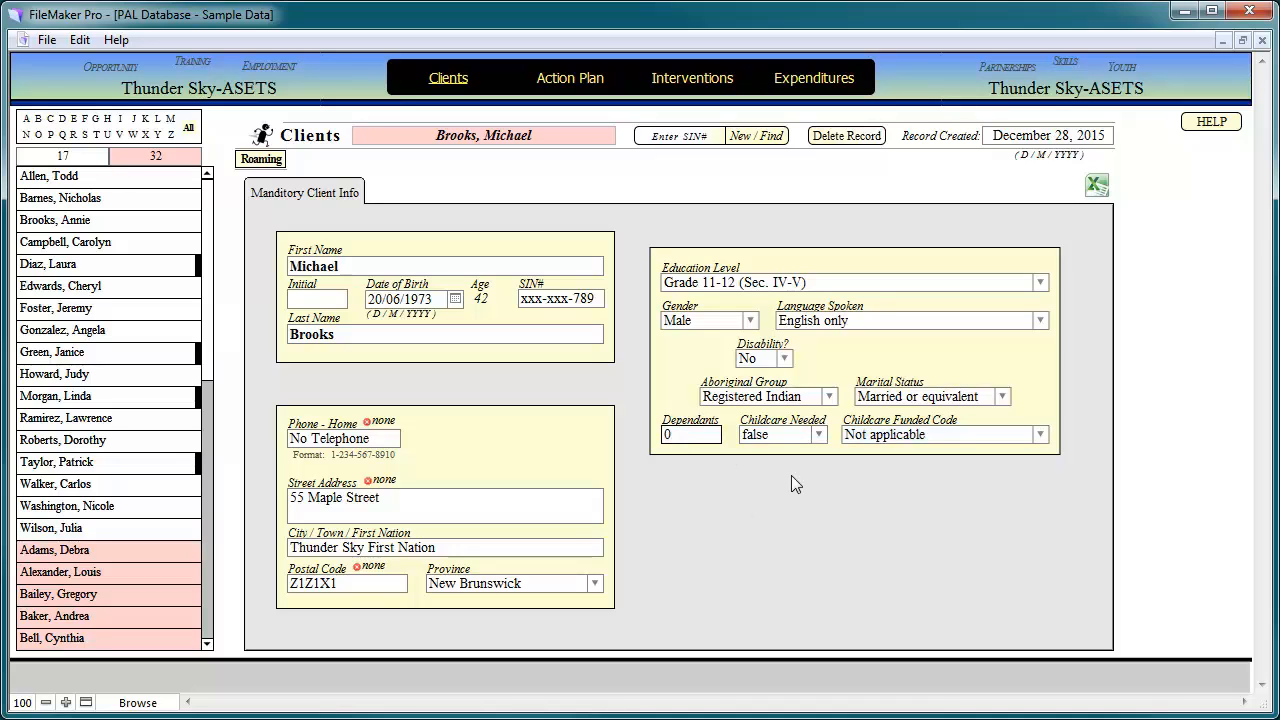
drag(692, 436, 654, 440)
text(2)
click(831, 488)
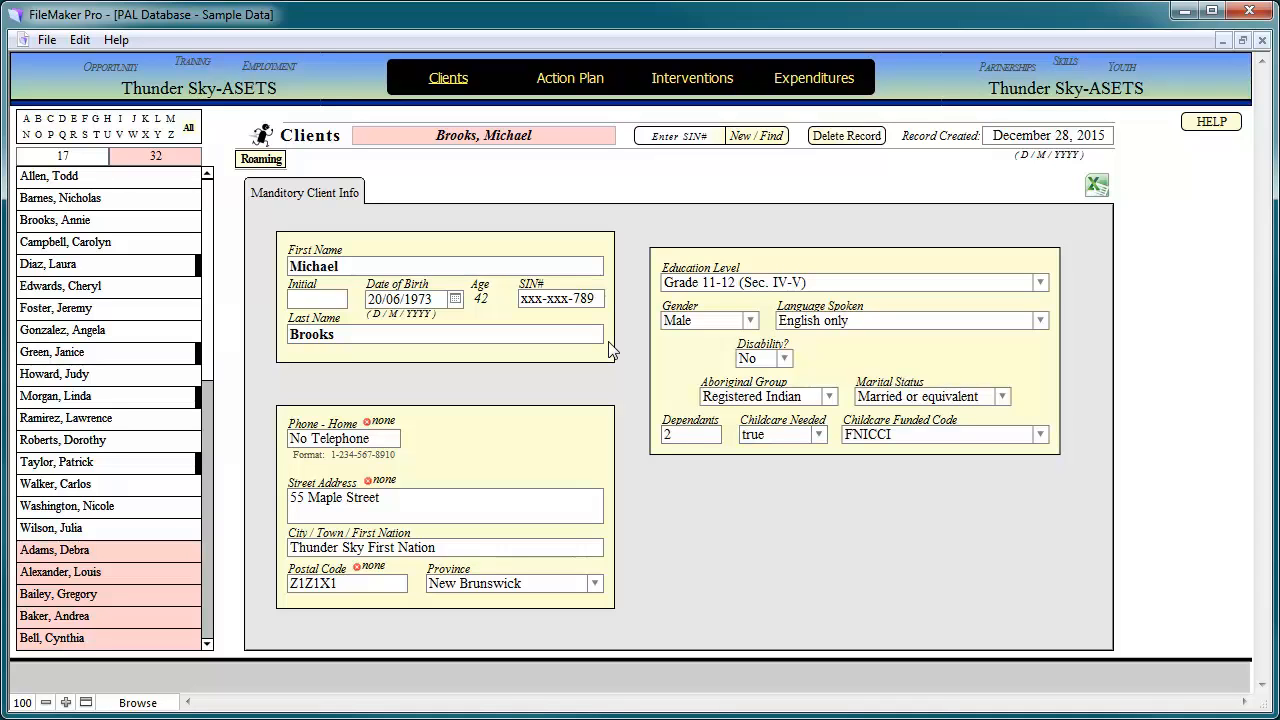
click(550, 305)
click(540, 302)
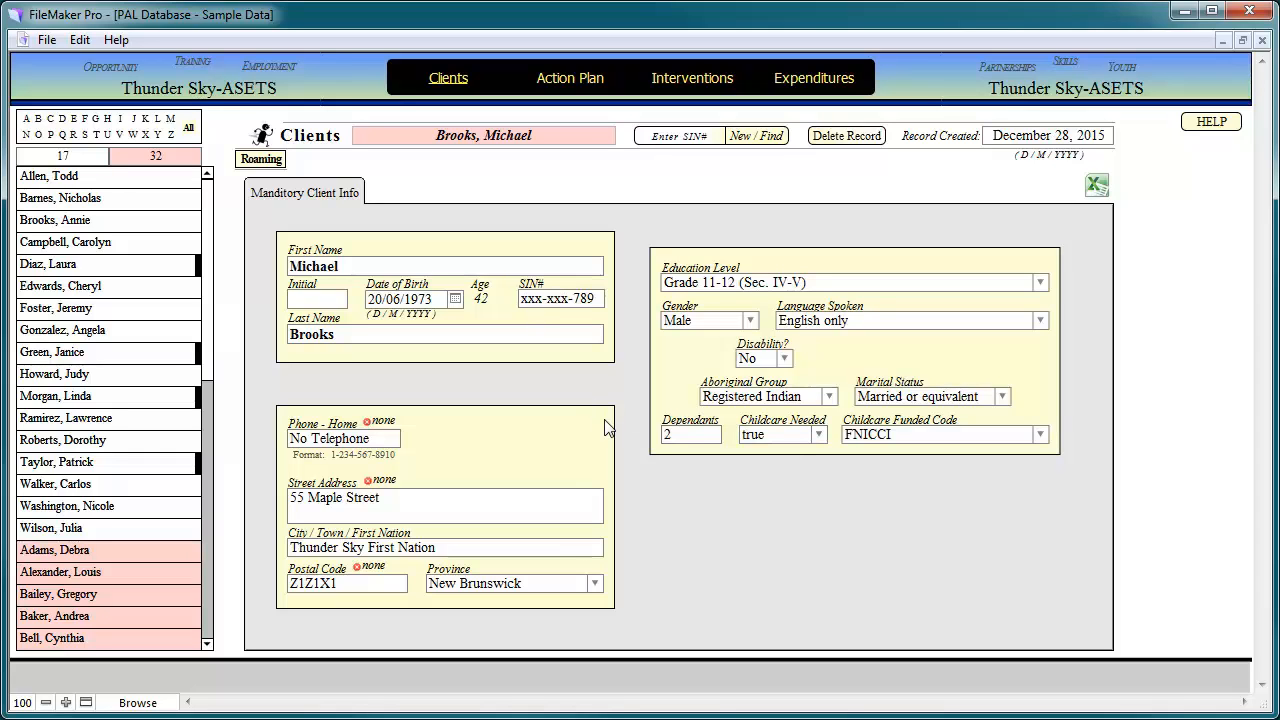